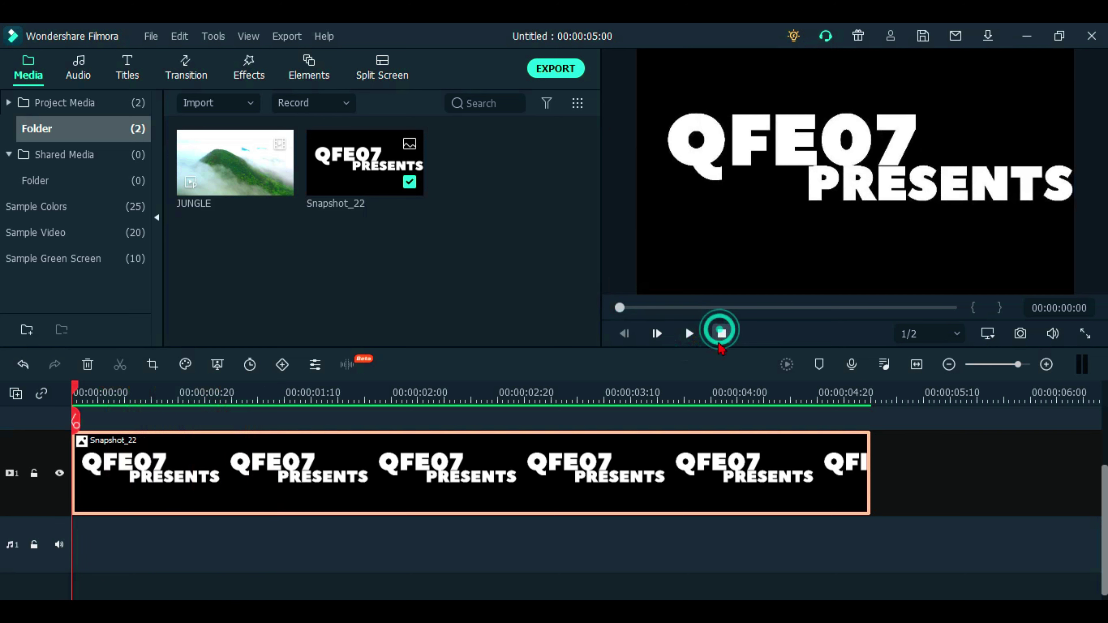
- Open the timeline export as MP4 named My Video and accept the 3840x2160, 30 fps, H.264 settings
{"action": "left_click", "coordinate": [551, 72]}
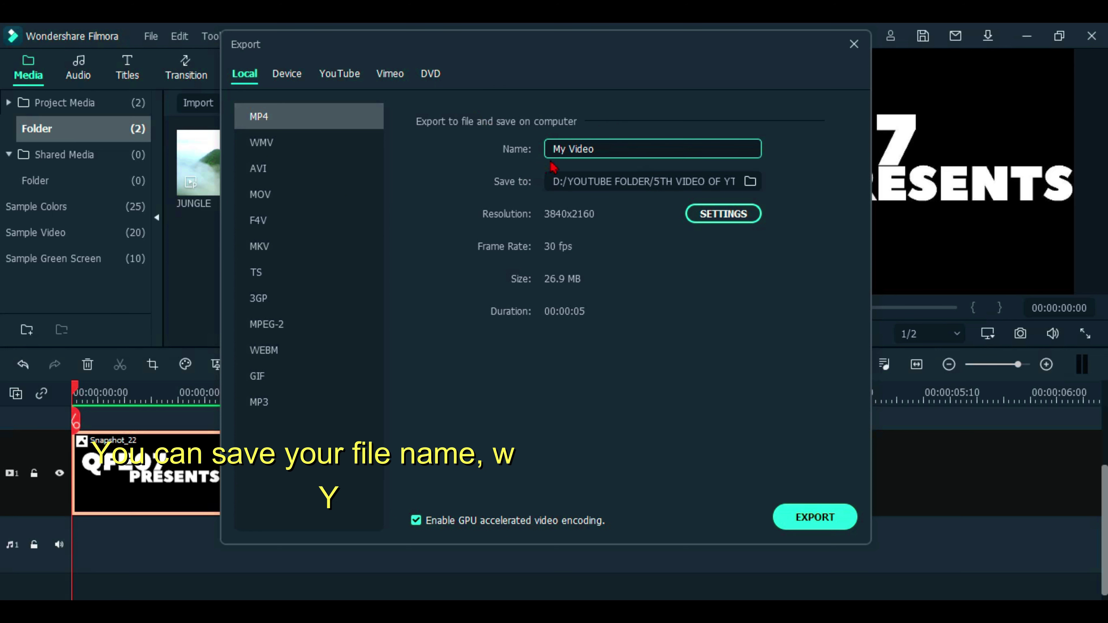
{"action": "left_click", "coordinate": [516, 148]}
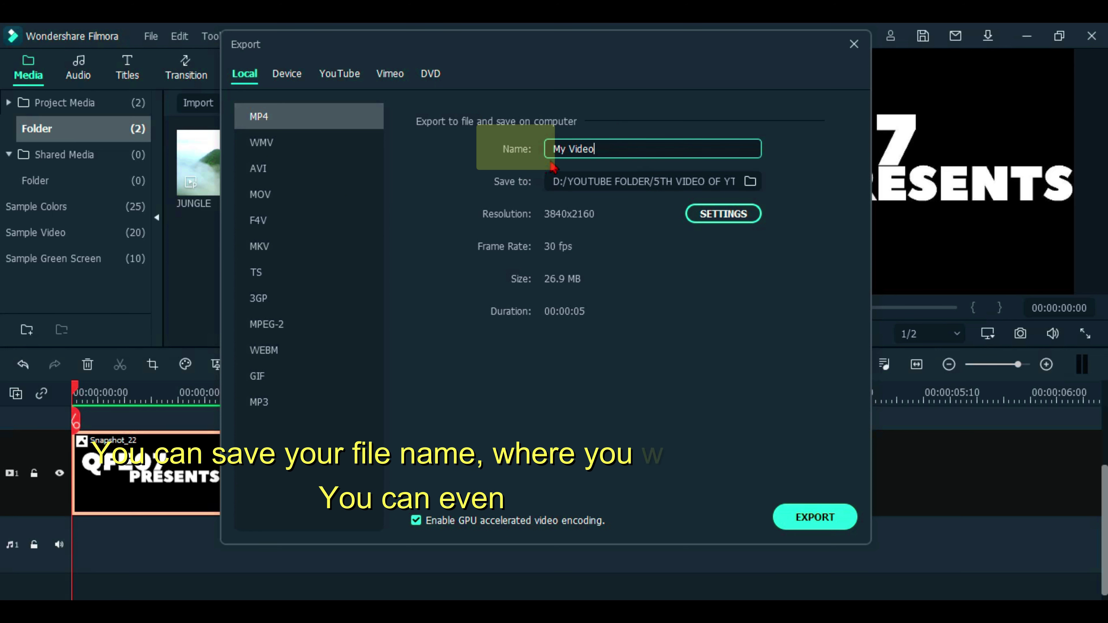
{"action": "left_click", "coordinate": [519, 193]}
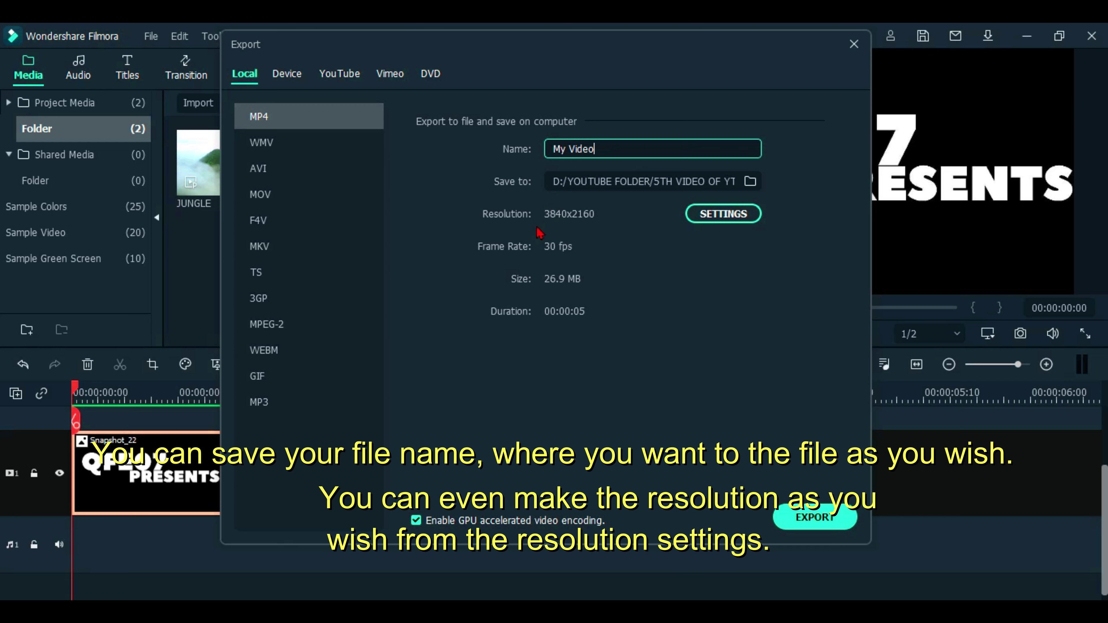
{"action": "left_click", "coordinate": [717, 216]}
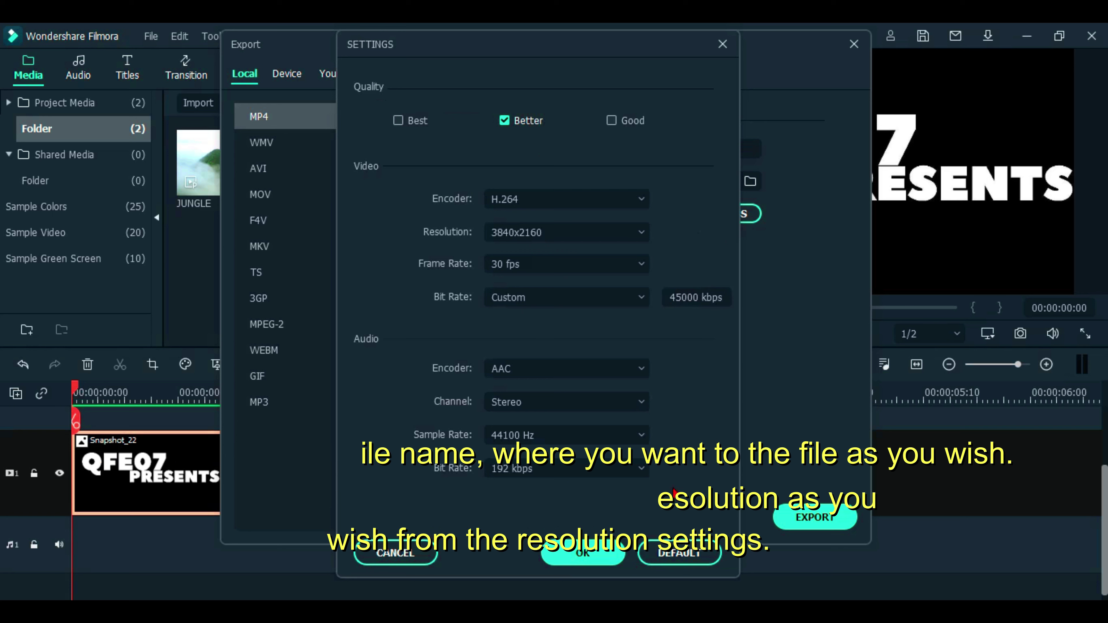
{"action": "left_click", "coordinate": [589, 555]}
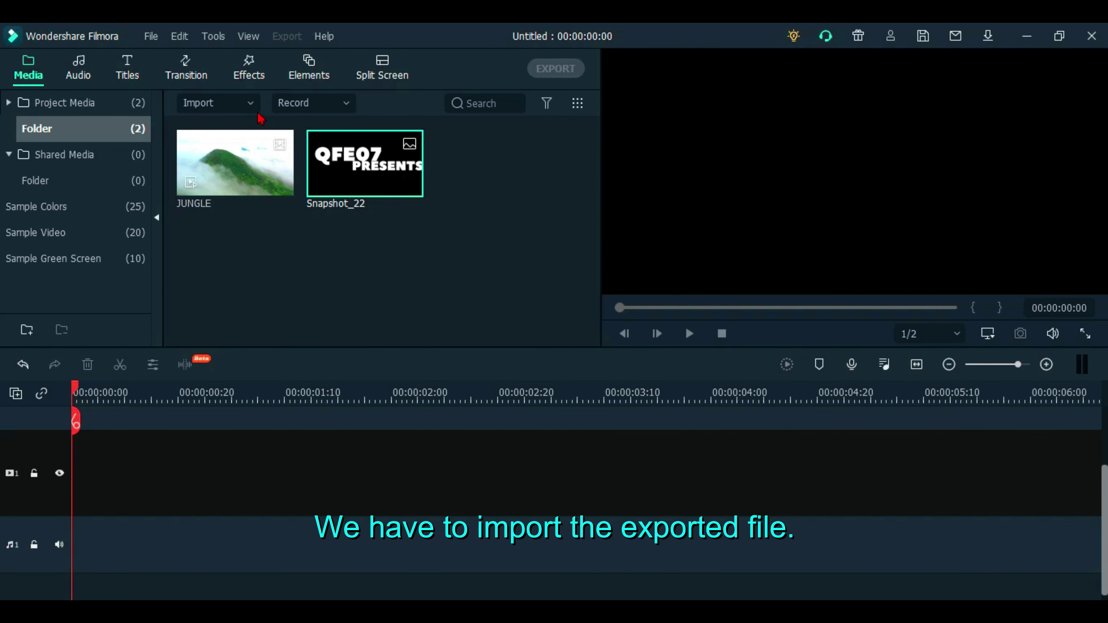
- Import the exported title video MY VIDEO (2) into the project media folder
{"action": "left_click", "coordinate": [248, 103]}
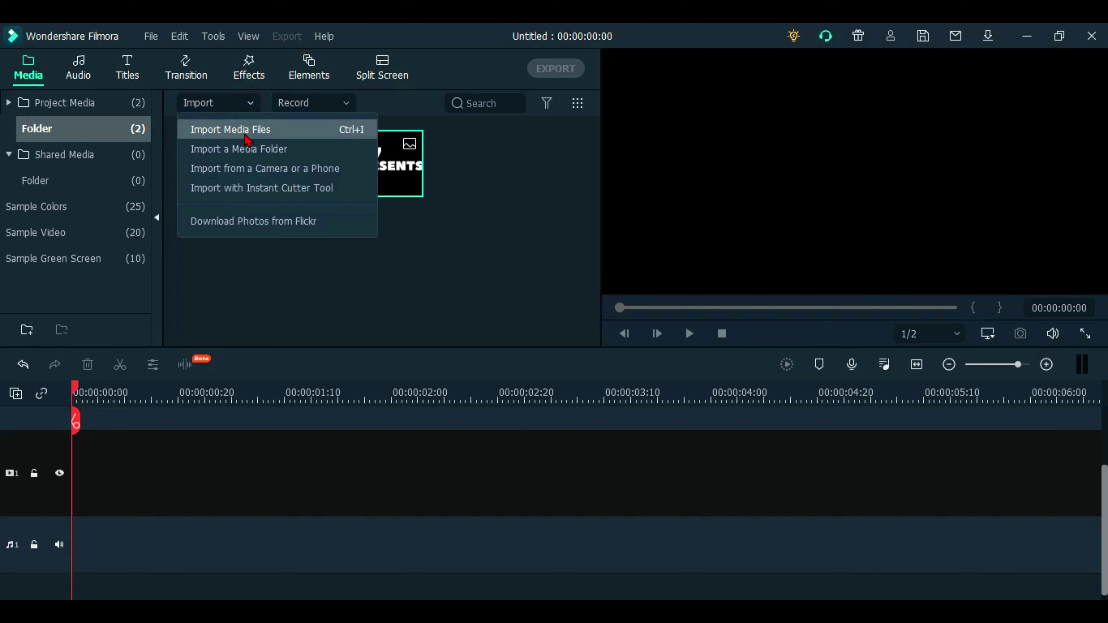
{"action": "left_click", "coordinate": [235, 126]}
{"action": "double_click", "coordinate": [334, 257]}
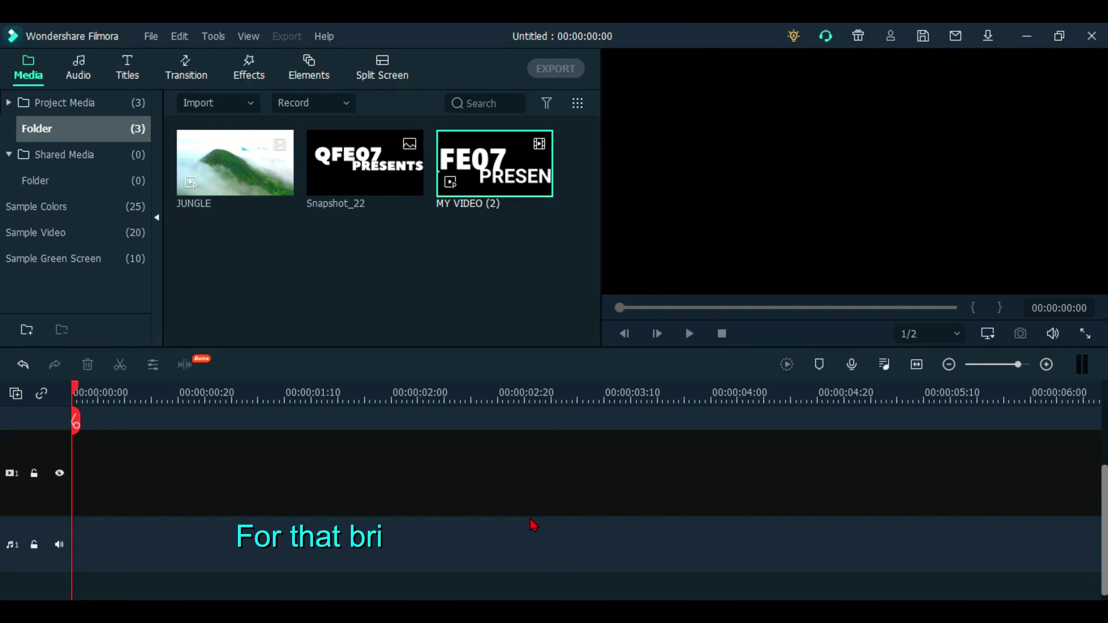
- Place the JUNGLE clip at the start of video track 1 and detach its audio onto audio track 1
{"action": "left_click_drag", "start_coordinate": [206, 192], "coordinate": [262, 557]}
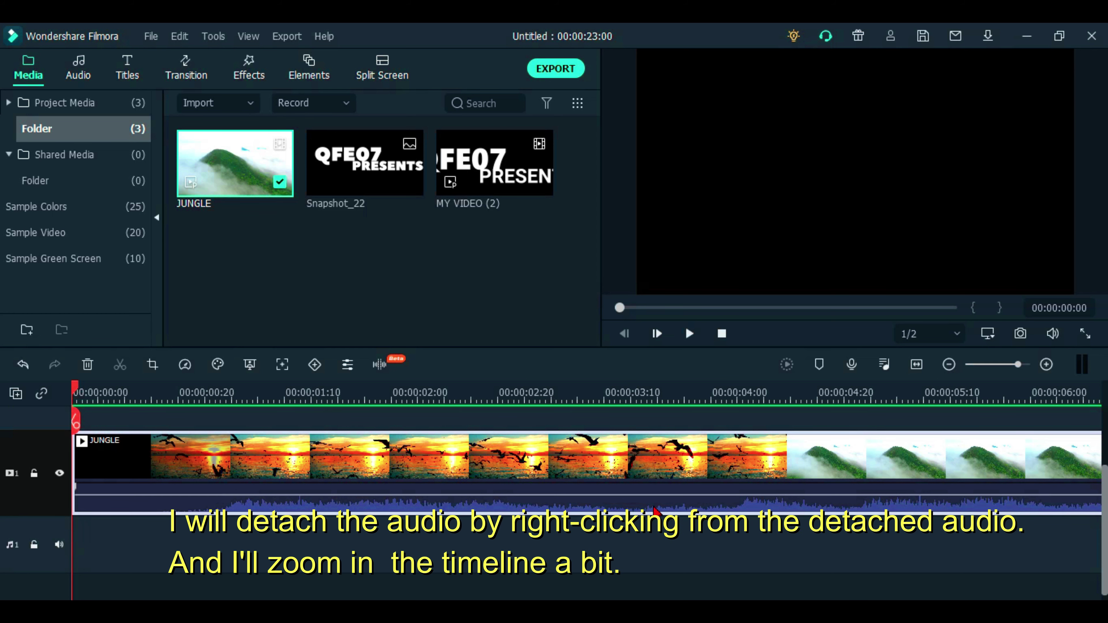
{"action": "right_click", "coordinate": [632, 461]}
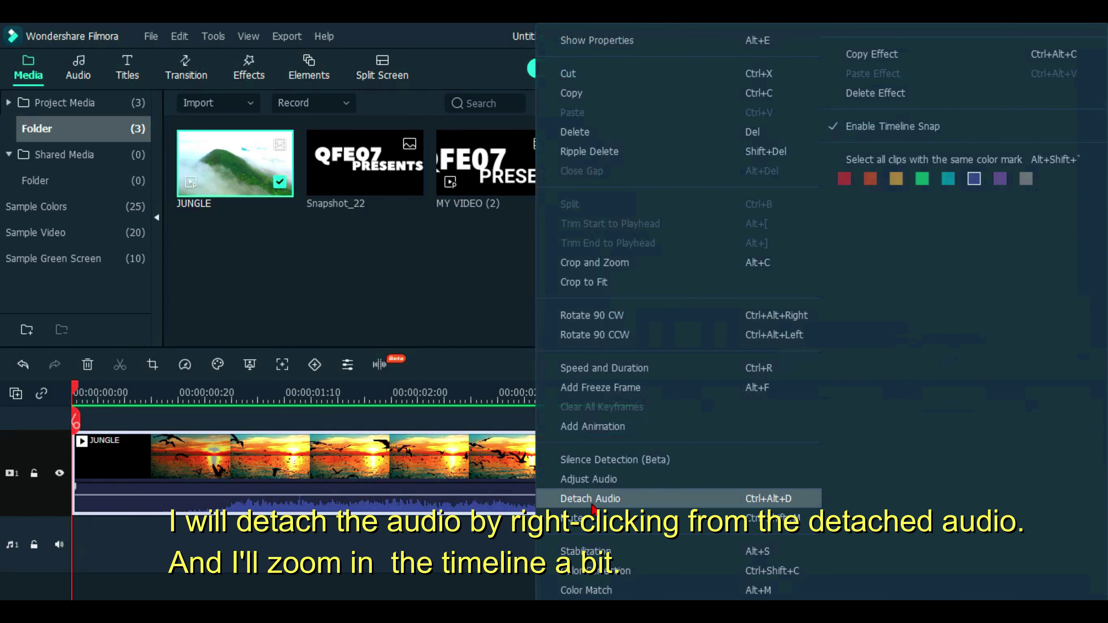
{"action": "left_click", "coordinate": [641, 502]}
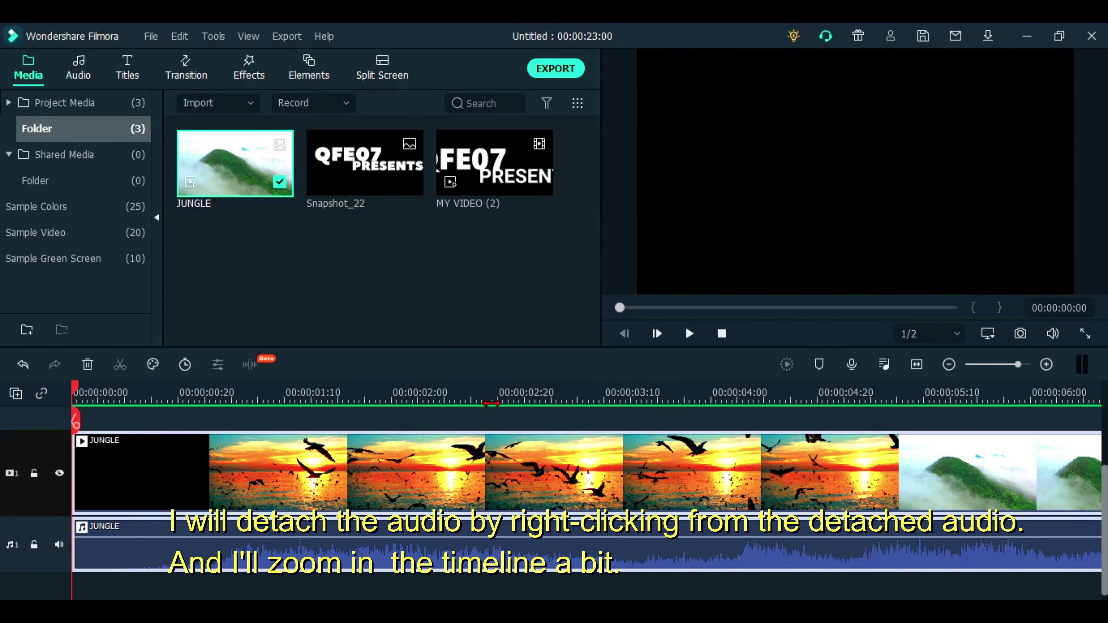
{"action": "scroll", "coordinate": [527, 396], "scroll_direction": "up", "scroll_amount": 2}
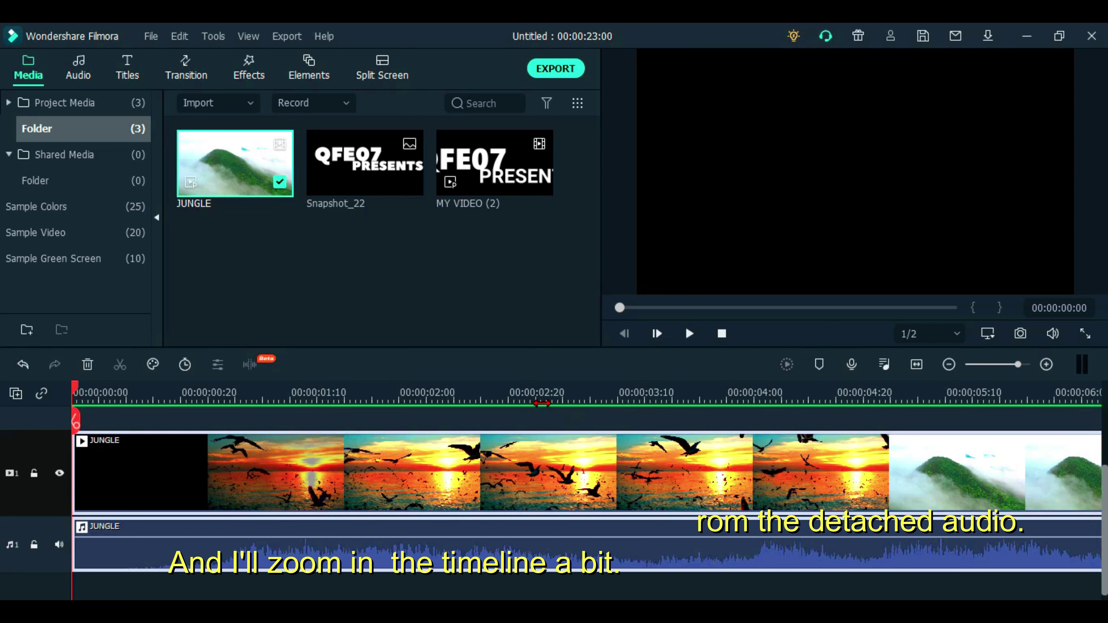
{"action": "left_click_drag", "start_coordinate": [555, 403], "coordinate": [575, 404]}
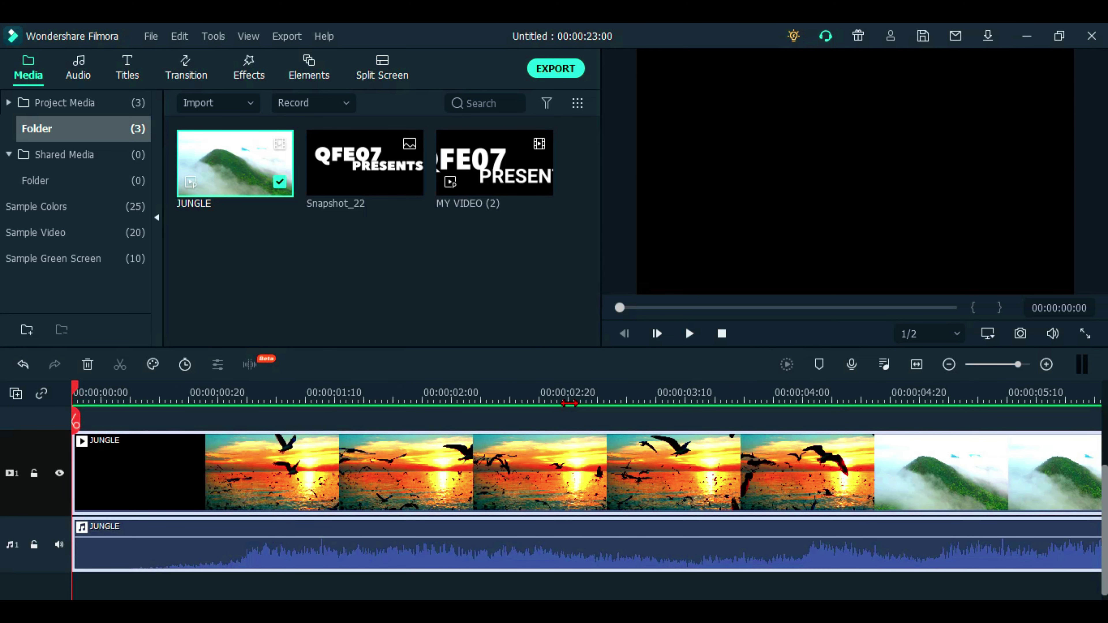
- Lock video track 1, mute audio track 1 and play the opening of the JUNGLE footage
{"action": "left_click", "coordinate": [34, 474]}
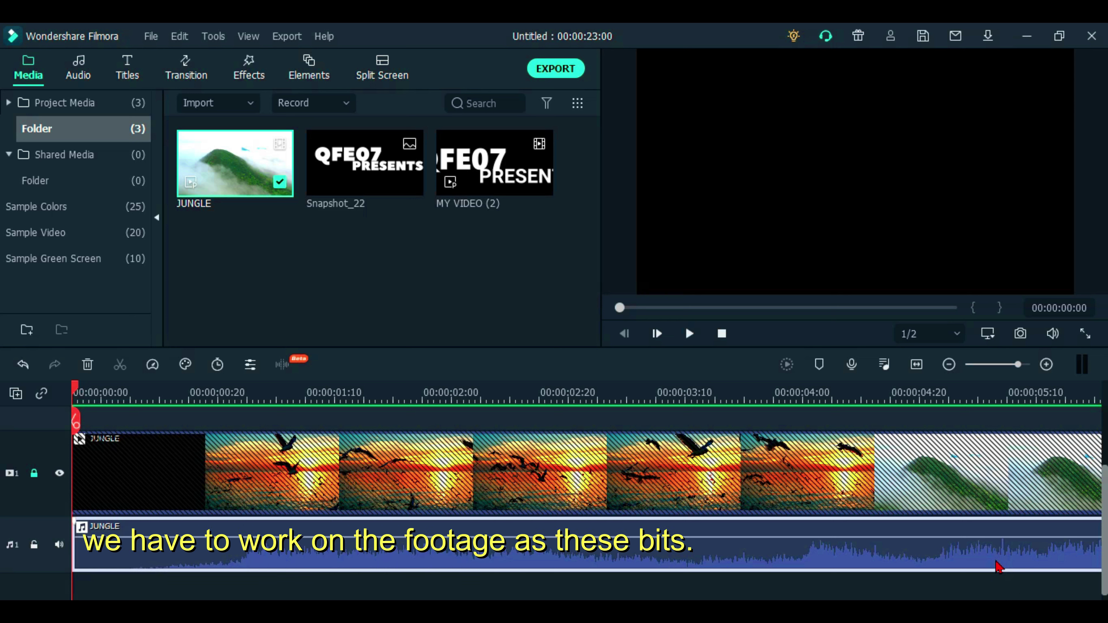
{"action": "left_click", "coordinate": [60, 546]}
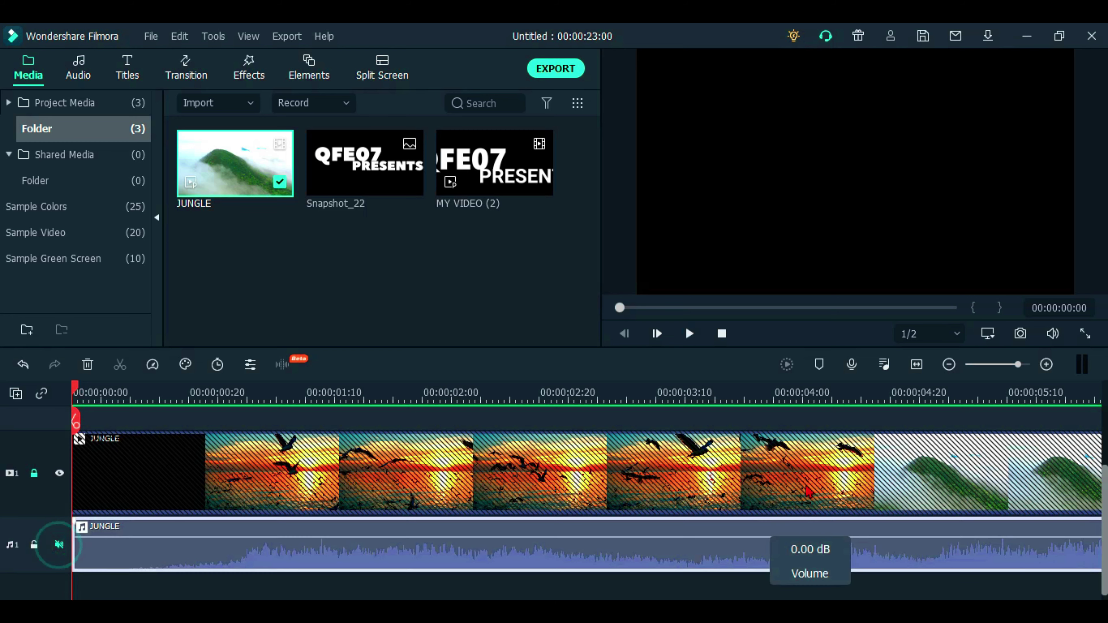
{"action": "left_click", "coordinate": [689, 334]}
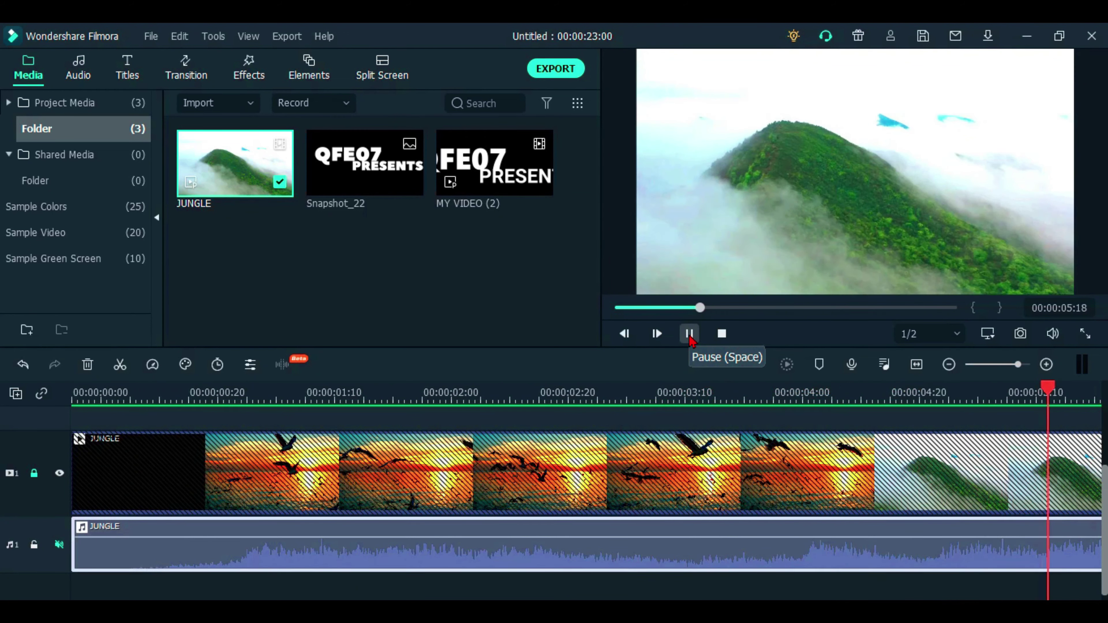
{"action": "left_click", "coordinate": [690, 334]}
- Split the JUNGLE video at 00:00:07:11 and again two frames ahead at 00:00:07:13
{"action": "left_click", "coordinate": [426, 395]}
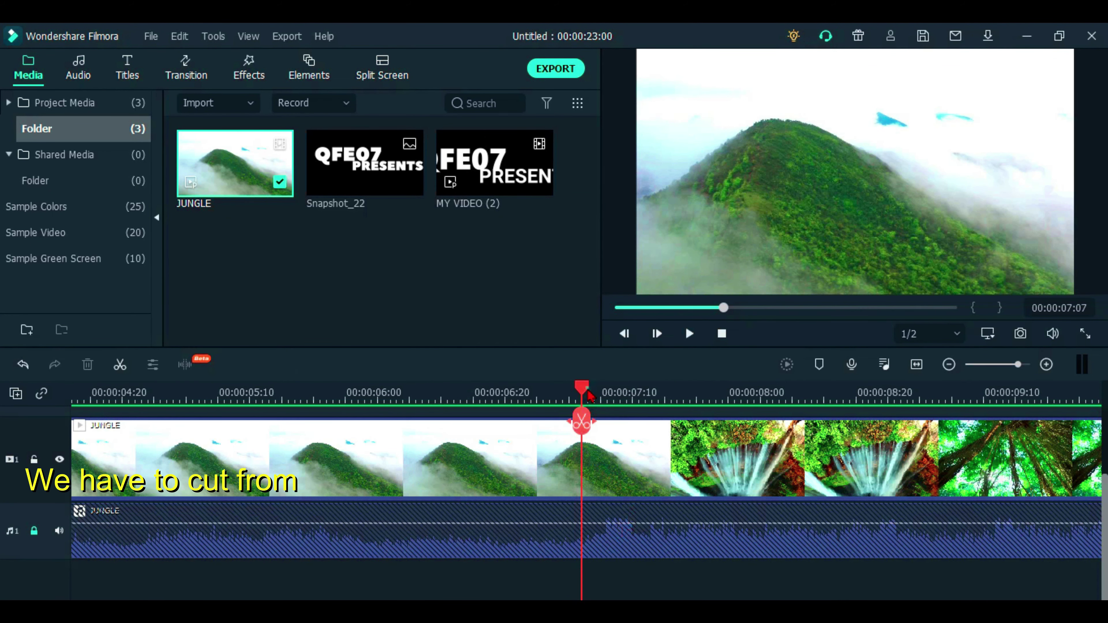
{"action": "left_click_drag", "start_coordinate": [589, 395], "coordinate": [608, 399]}
{"action": "left_click", "coordinate": [607, 420]}
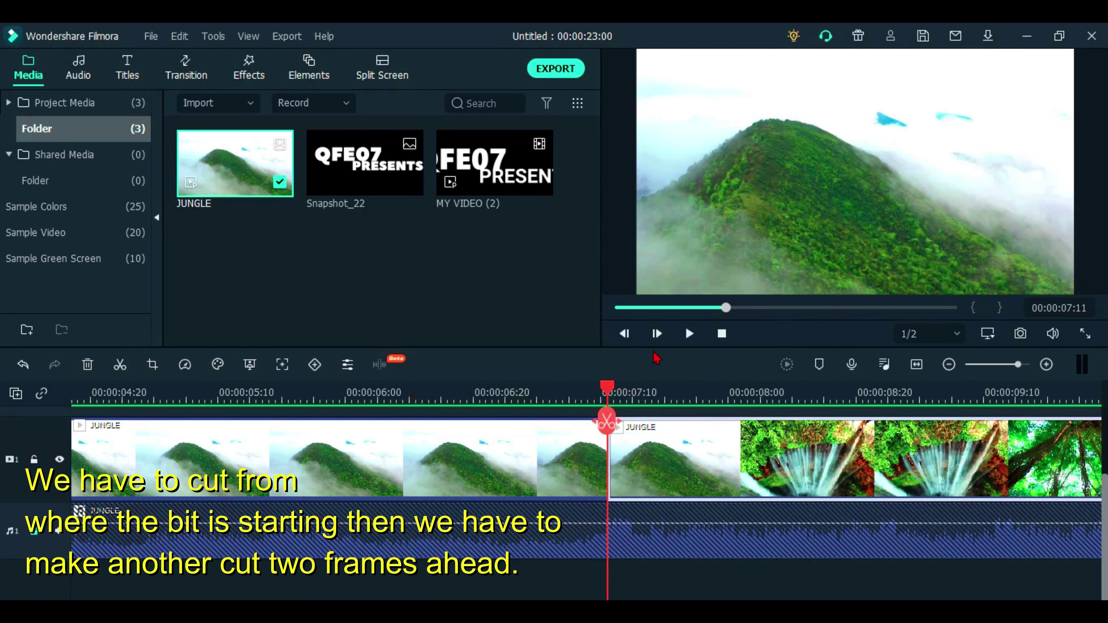
{"action": "left_click", "coordinate": [658, 334]}
{"action": "left_click", "coordinate": [657, 335]}
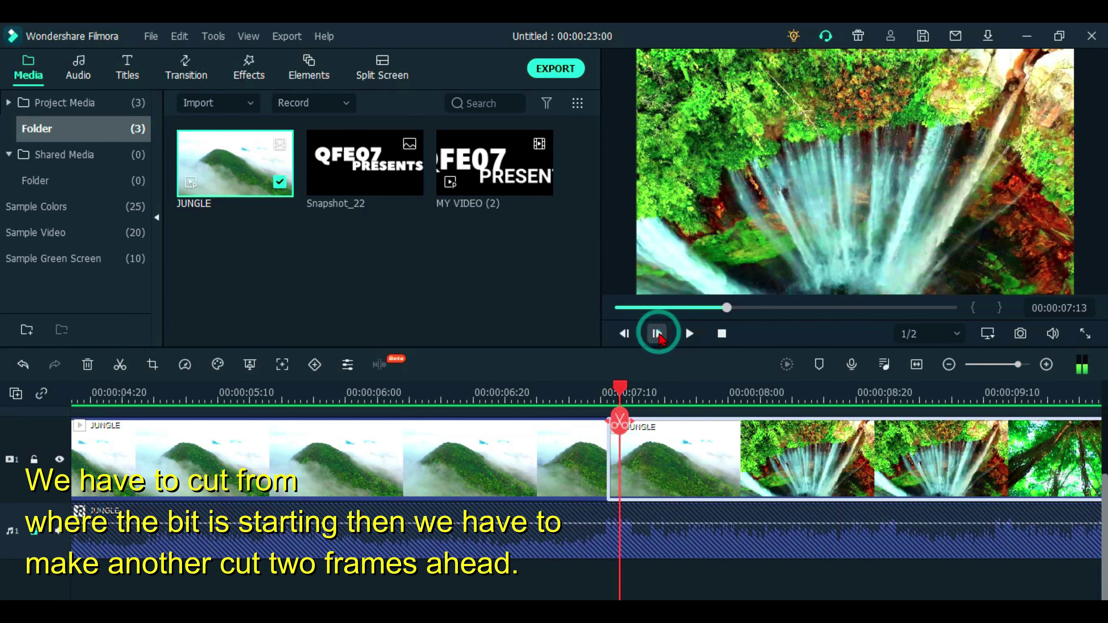
{"action": "left_click", "coordinate": [630, 426]}
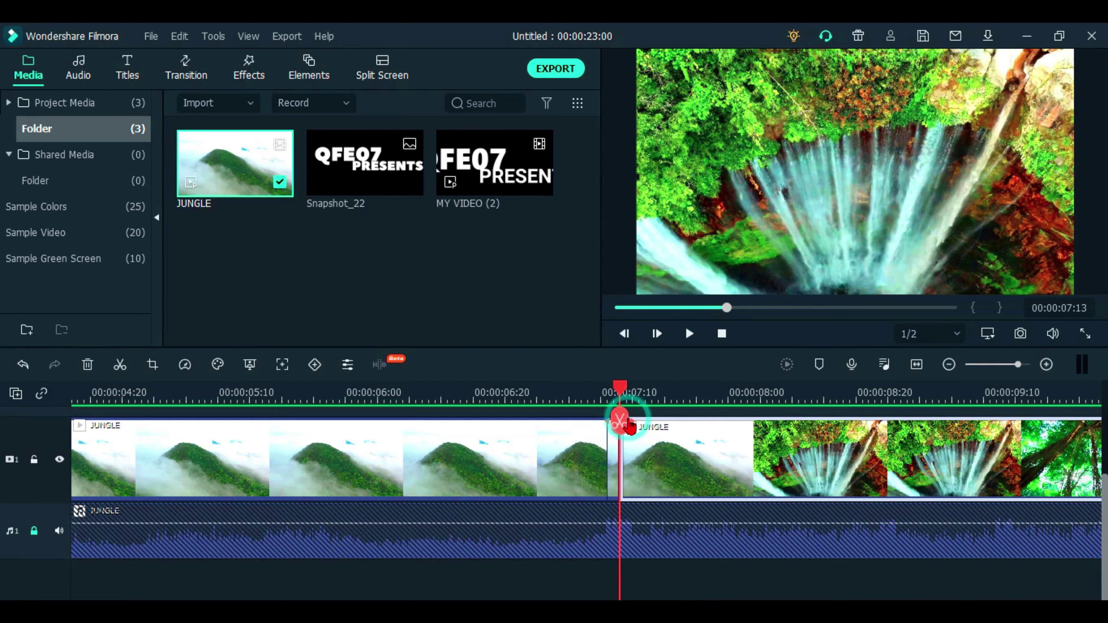
- Split the remaining JUNGLE video at each following beat and again about two frames after it
{"action": "left_click", "coordinate": [658, 335]}
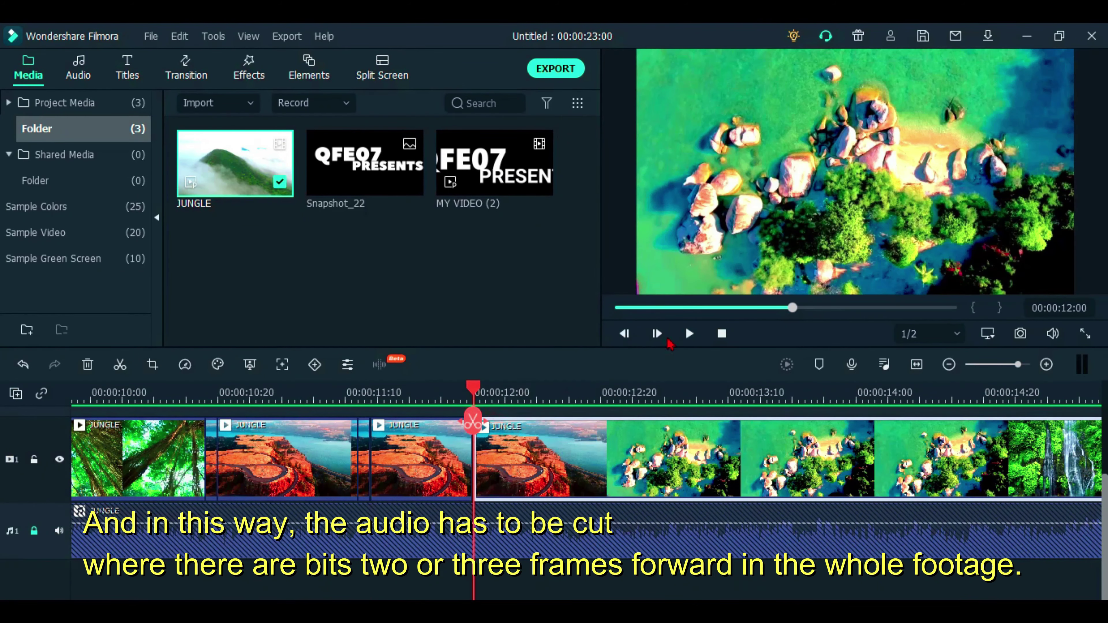
{"action": "left_click", "coordinate": [689, 335]}
{"action": "left_click", "coordinate": [689, 334]}
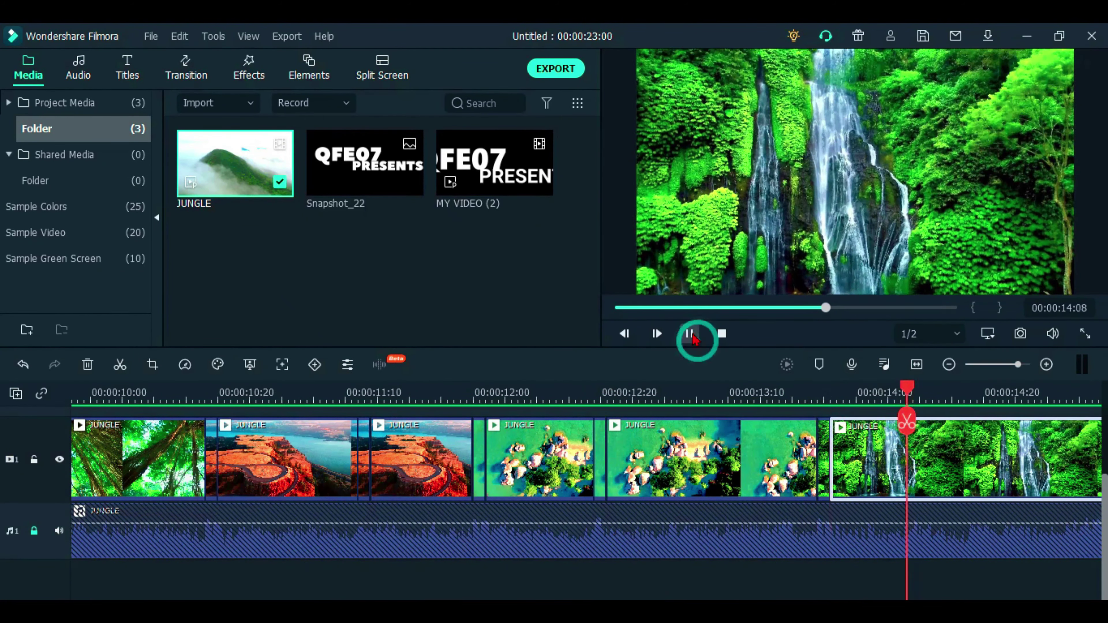
{"action": "left_click_drag", "start_coordinate": [585, 395], "coordinate": [851, 421]}
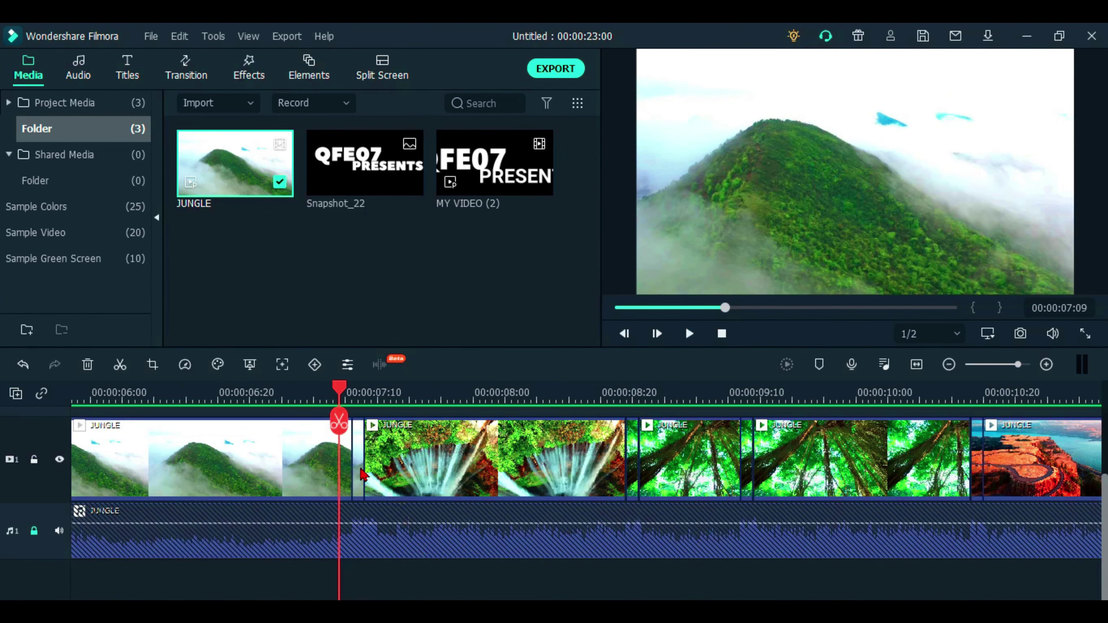
- Apply Pan & Zoom to the short slice at 00:00:07:11, sizing the inner frame to 2058 x 1158 around the hilltop and swapping start and end
{"action": "right_click", "coordinate": [360, 470]}
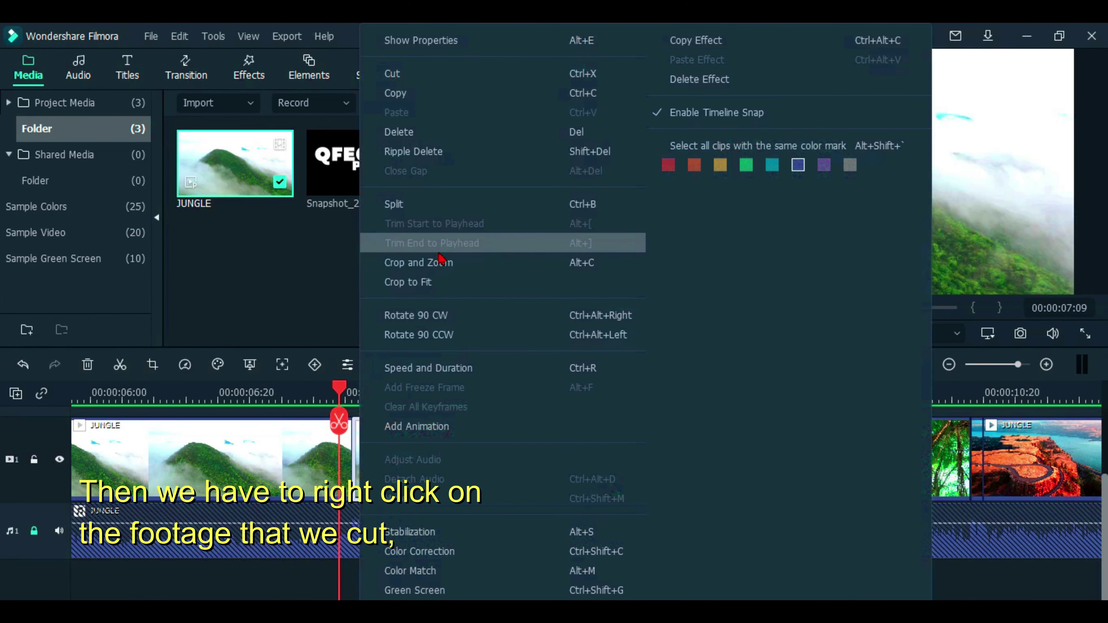
{"action": "left_click", "coordinate": [463, 268]}
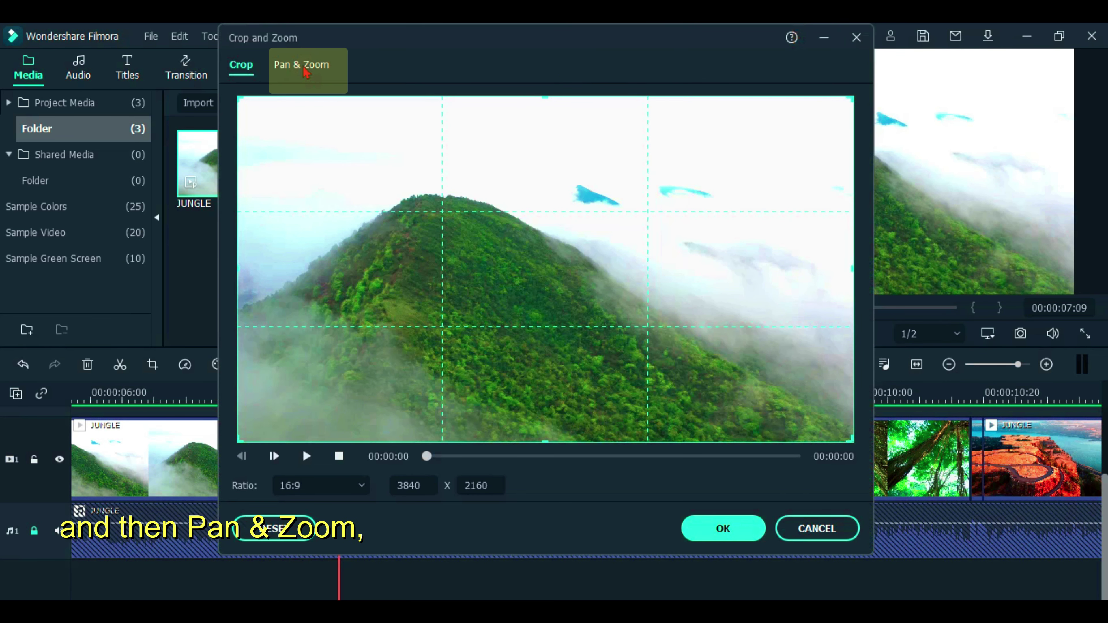
{"action": "left_click", "coordinate": [303, 66]}
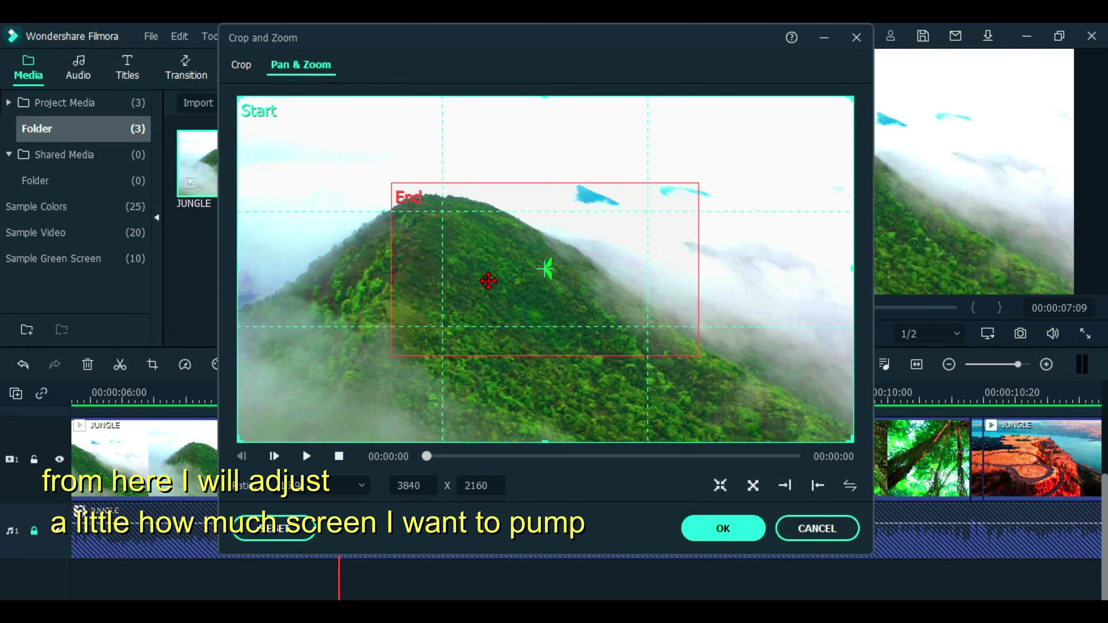
{"action": "left_click", "coordinate": [489, 281]}
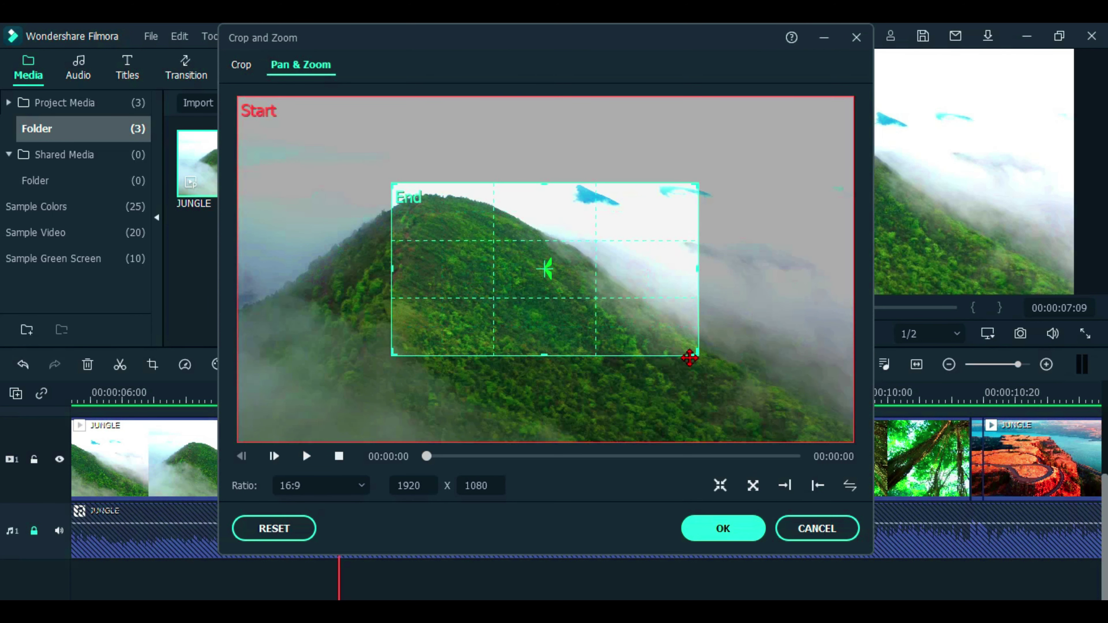
{"action": "left_click_drag", "start_coordinate": [697, 351], "coordinate": [719, 371]}
{"action": "left_click_drag", "start_coordinate": [553, 303], "coordinate": [526, 294]}
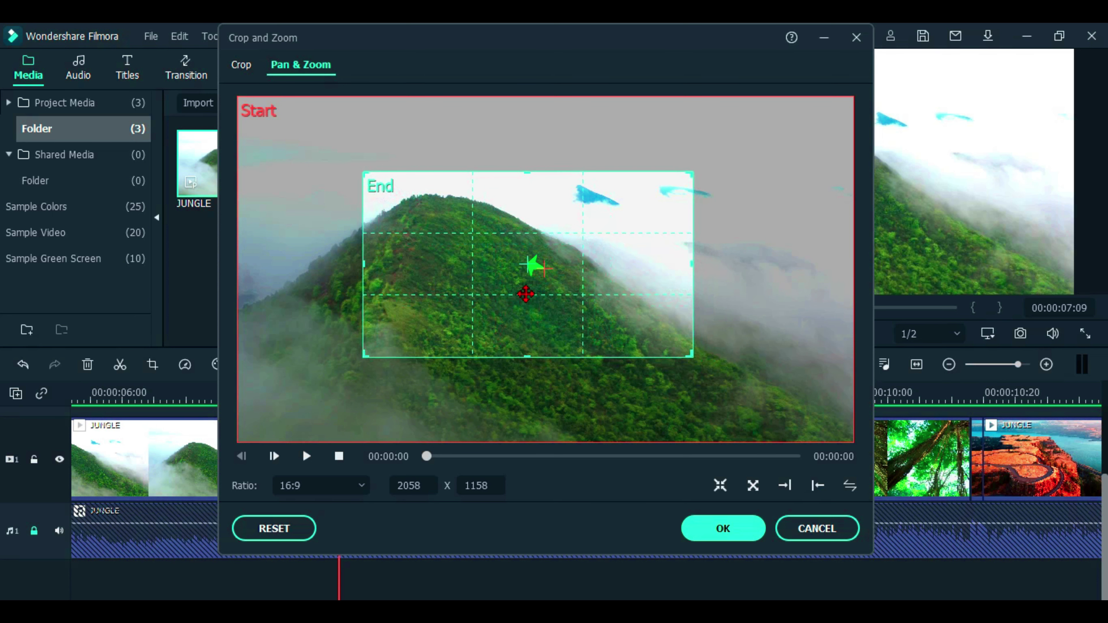
{"action": "left_click", "coordinate": [851, 486]}
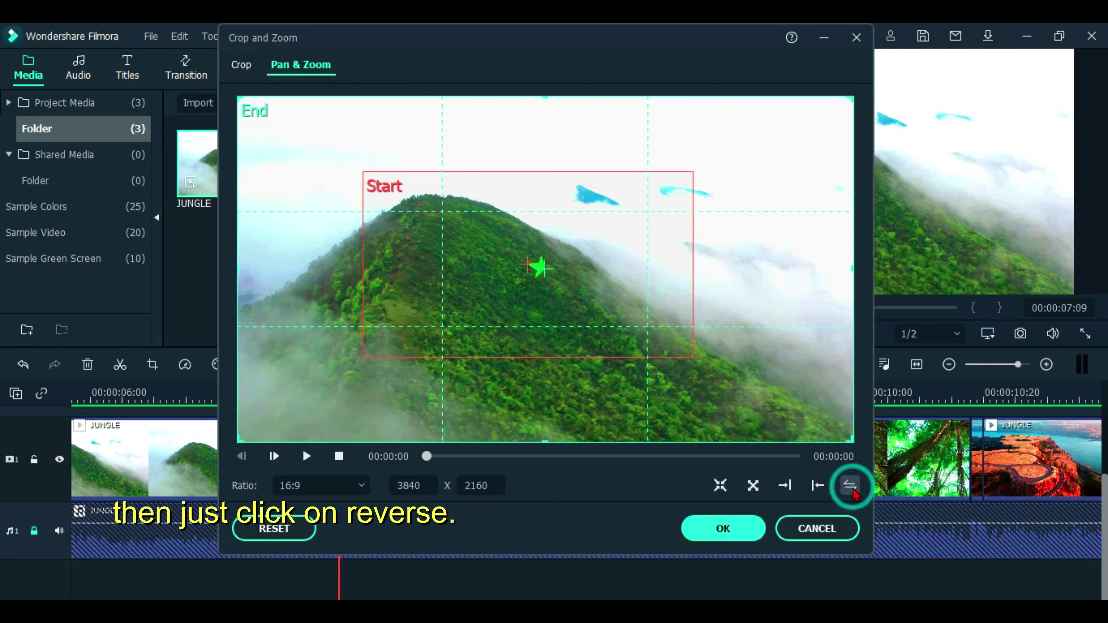
{"action": "left_click", "coordinate": [728, 534]}
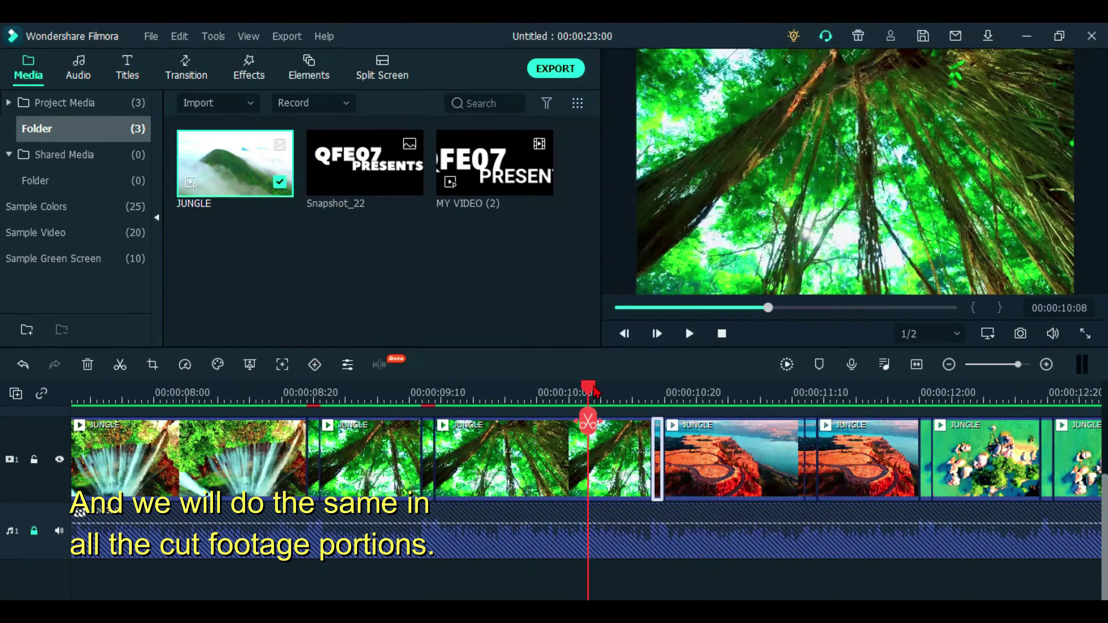
- Apply the same reversed Pan & Zoom to the other short beat slices and render the timeline preview
{"action": "key", "text": "alt+c"}
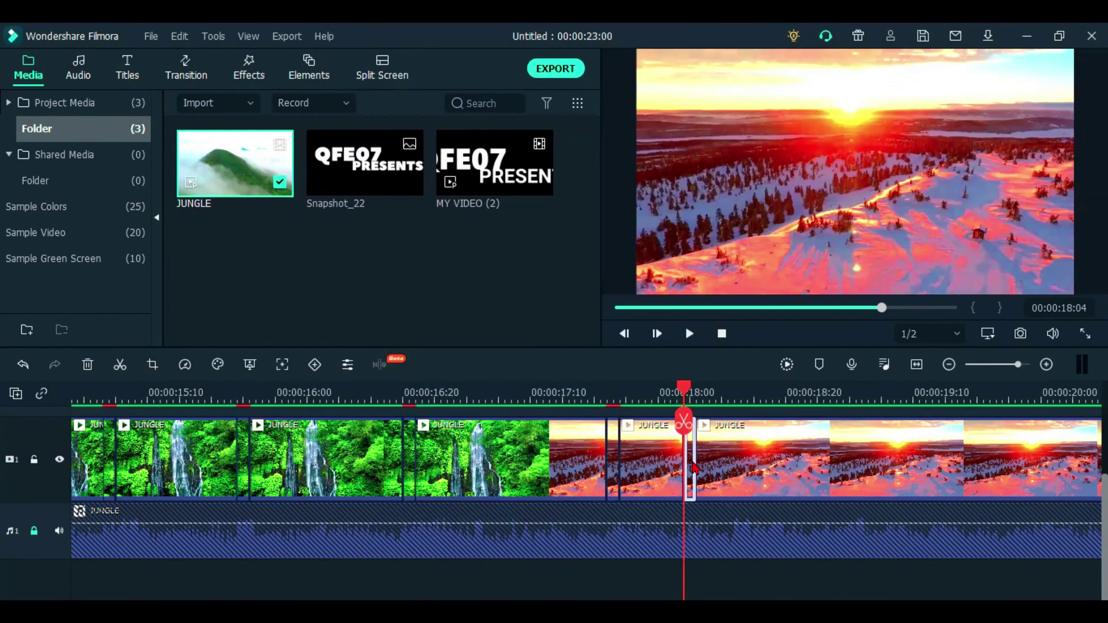
{"action": "key", "text": "Return"}
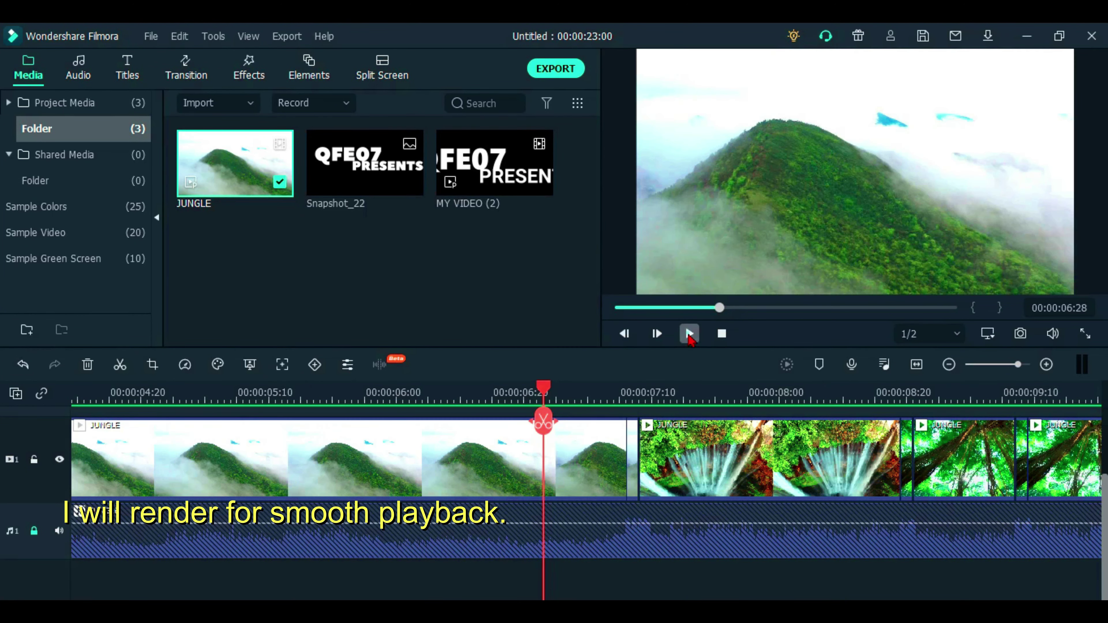
- Play back the edited footage from just before the first beat slice to check the zoom pulses
{"action": "left_click", "coordinate": [690, 334]}
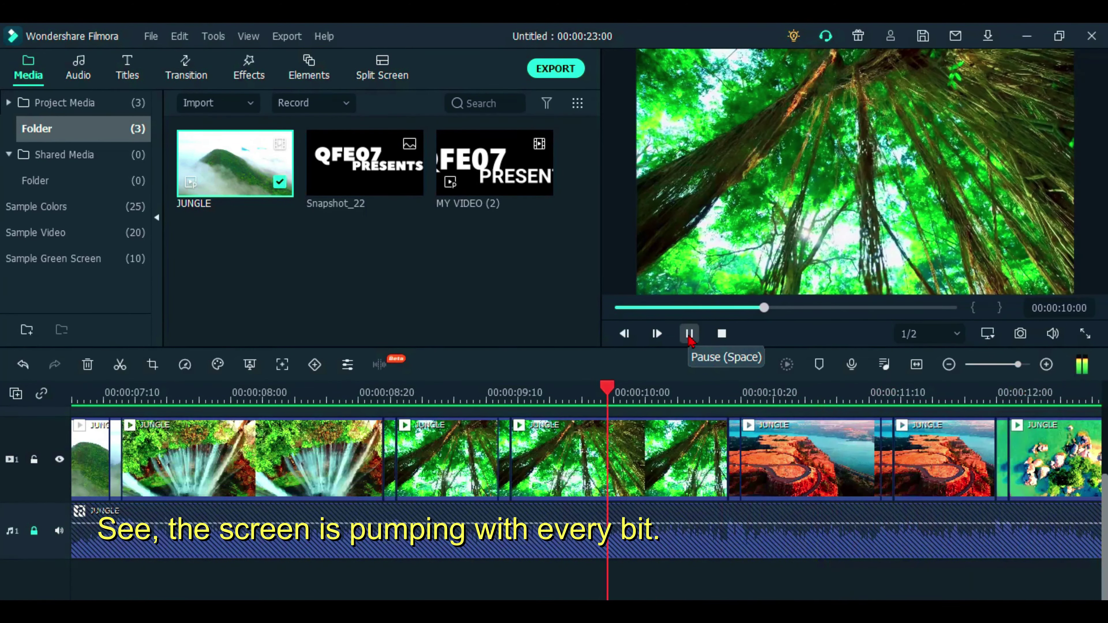
{"action": "left_click", "coordinate": [715, 334]}
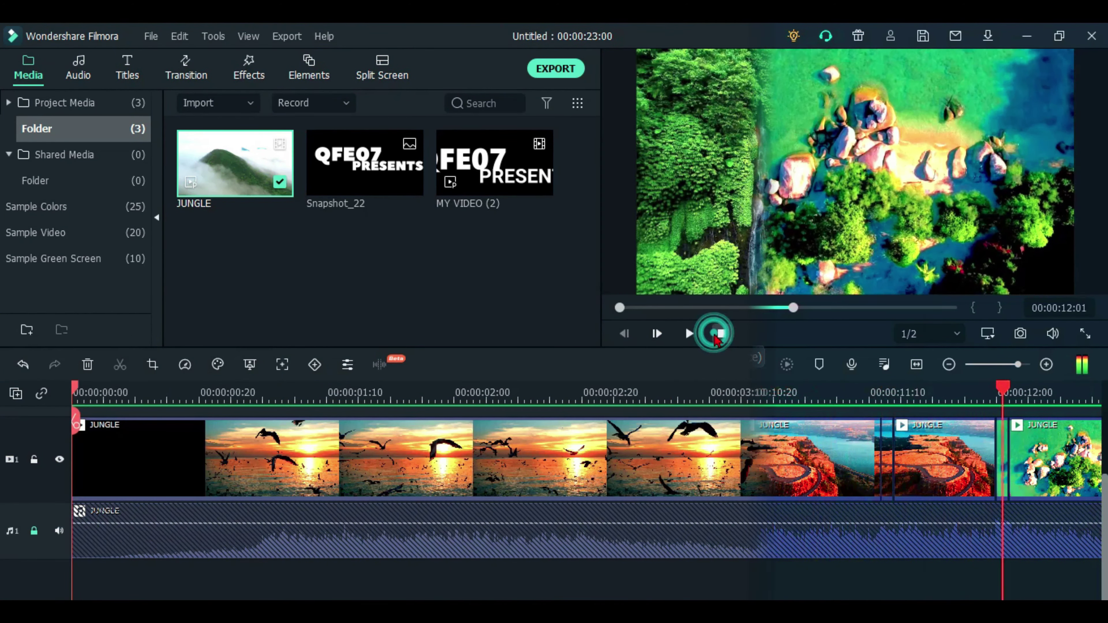
- Place MY VIDEO (2) on video track 2 above JUNGLE, starting just after the black opening
{"action": "scroll", "coordinate": [638, 503], "scroll_direction": "up", "scroll_amount": 3}
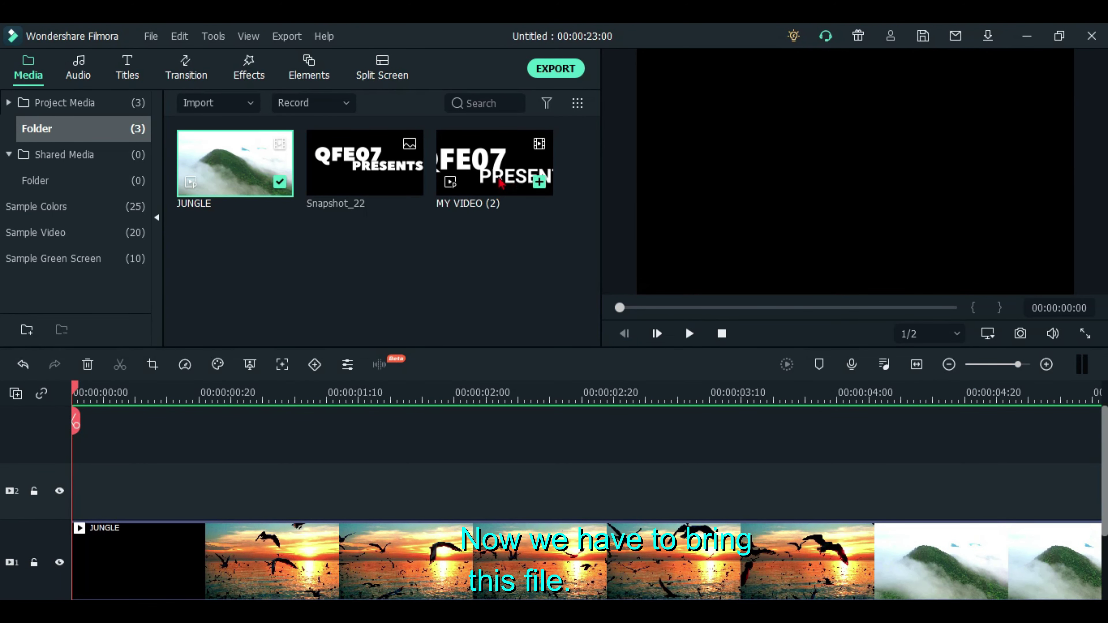
{"action": "left_click_drag", "start_coordinate": [501, 183], "coordinate": [211, 511]}
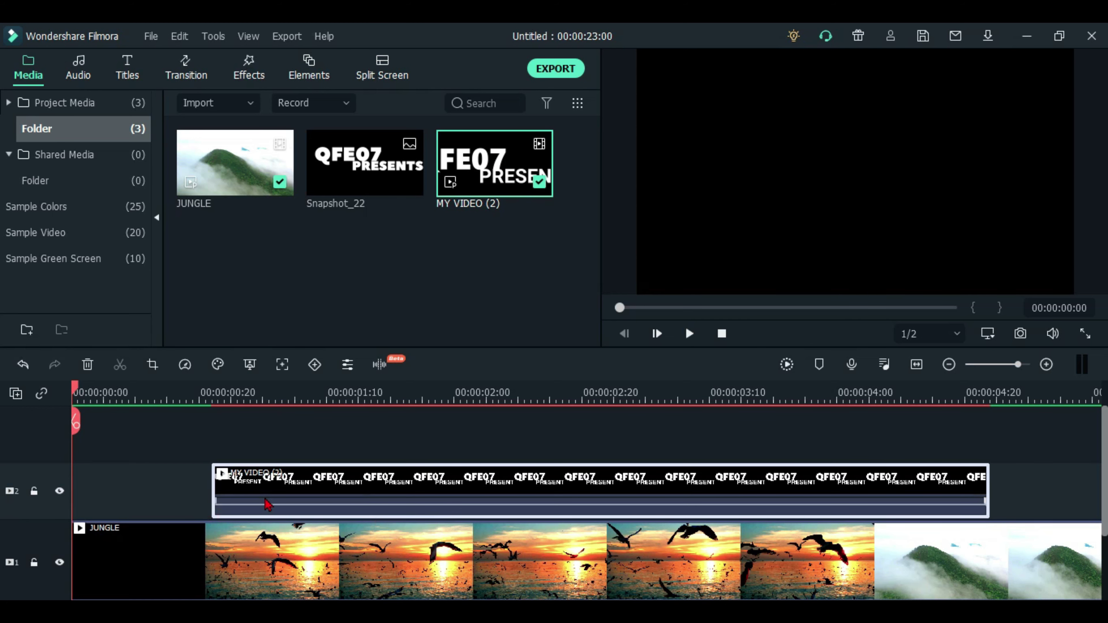
- Set the blending mode of the MY VIDEO (2) clip on video track 2 to Multiply
{"action": "double_click", "coordinate": [401, 495]}
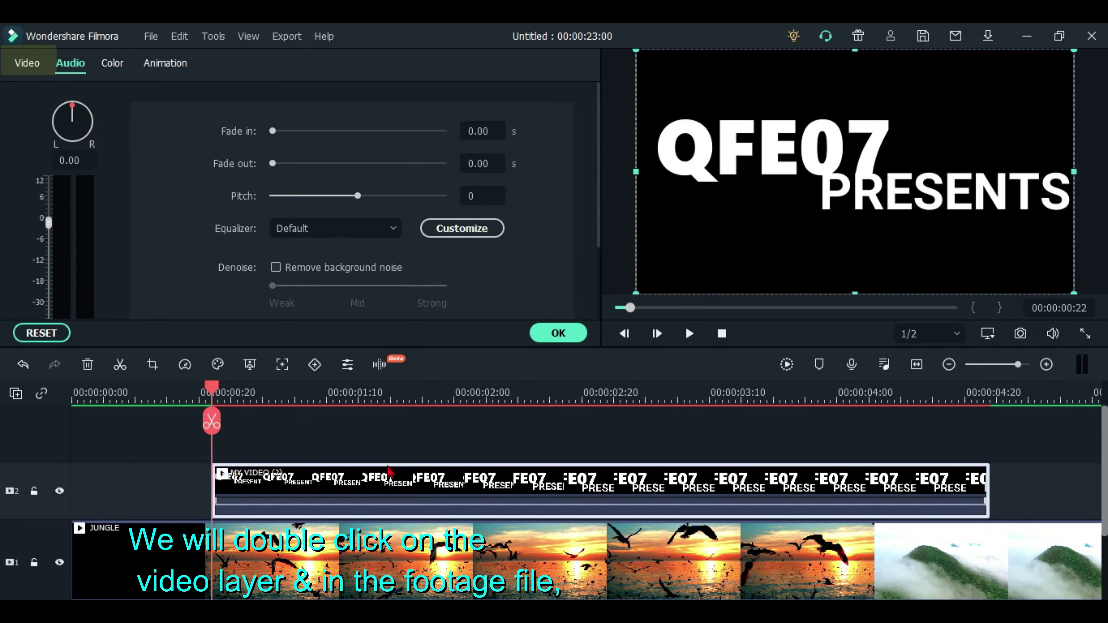
{"action": "left_click", "coordinate": [30, 65]}
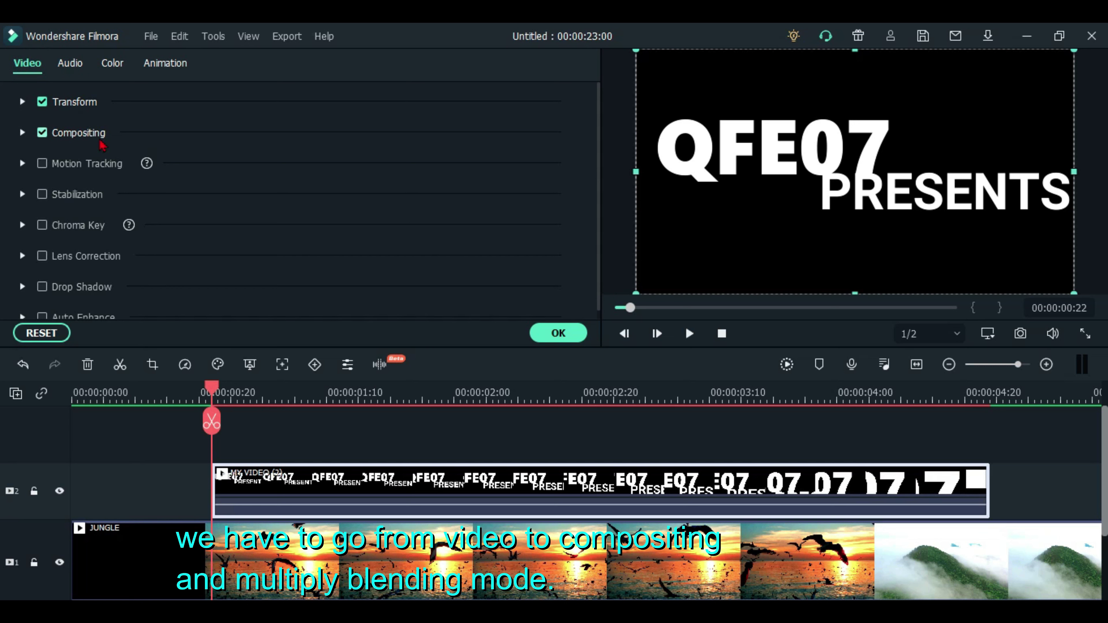
{"action": "left_click", "coordinate": [23, 133]}
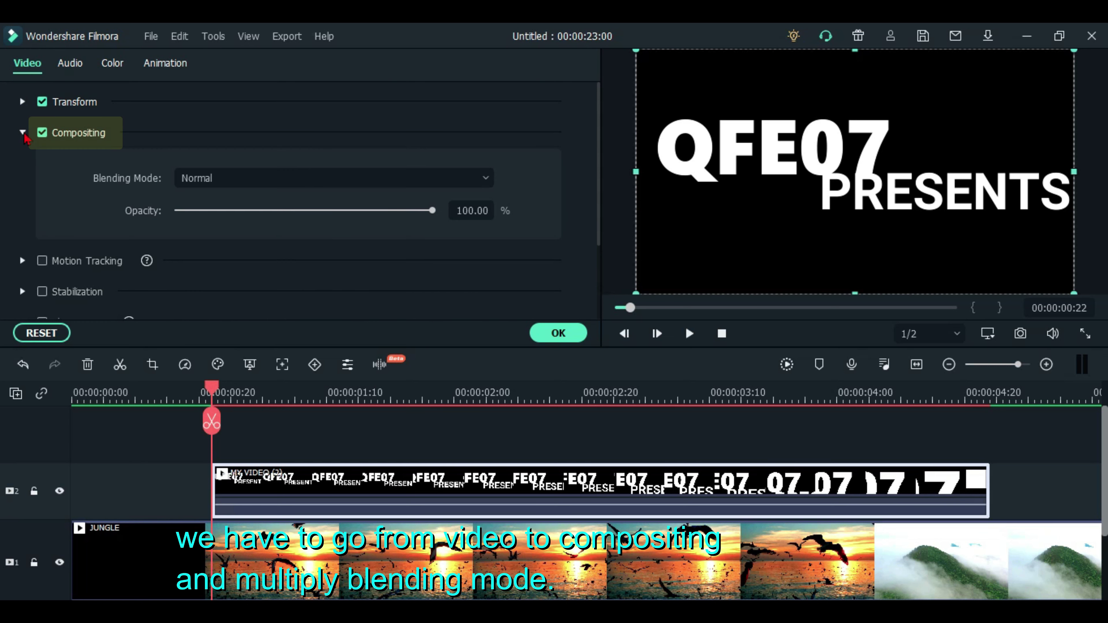
{"action": "left_click", "coordinate": [404, 179]}
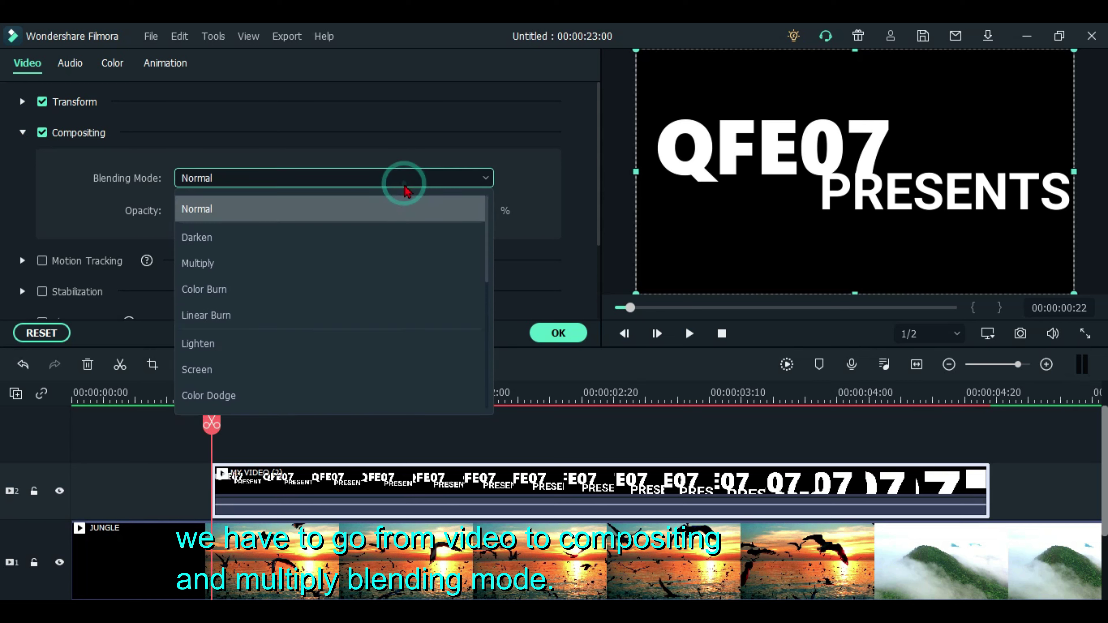
{"action": "left_click", "coordinate": [238, 270]}
- Move the intro MY VIDEO (2) clip earlier to start at 00:00:00:10 over the black opening, and accept its settings
{"action": "left_click", "coordinate": [209, 393]}
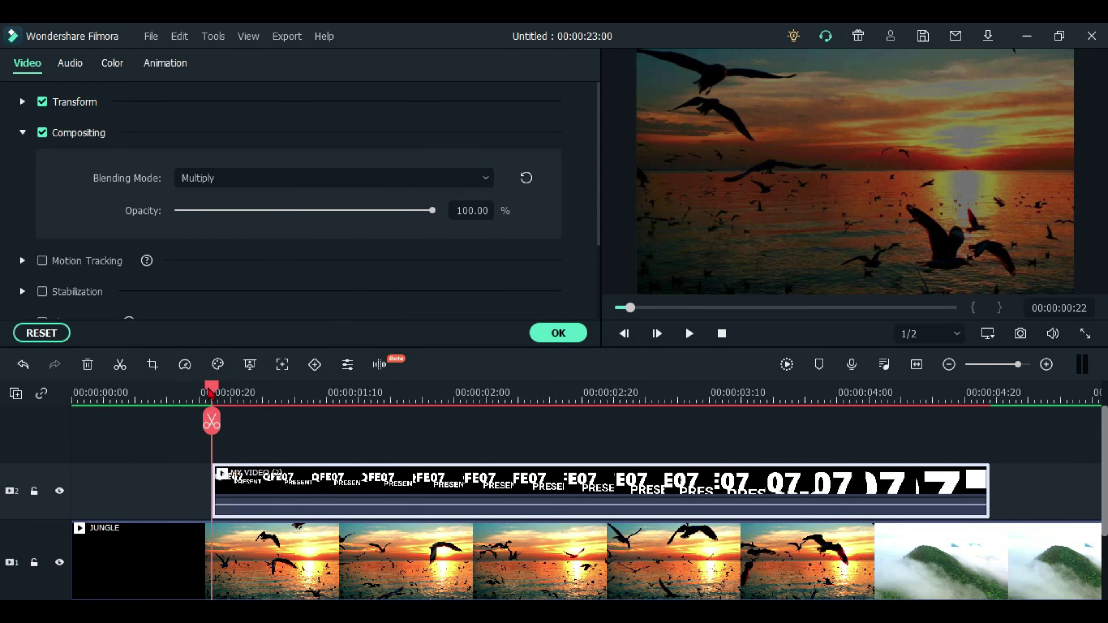
{"action": "left_click_drag", "start_coordinate": [209, 389], "coordinate": [166, 389]}
{"action": "left_click_drag", "start_coordinate": [341, 481], "coordinate": [296, 480]}
{"action": "left_click", "coordinate": [134, 393]}
{"action": "left_click_drag", "start_coordinate": [183, 485], "coordinate": [153, 484]}
{"action": "left_click", "coordinate": [555, 333]}
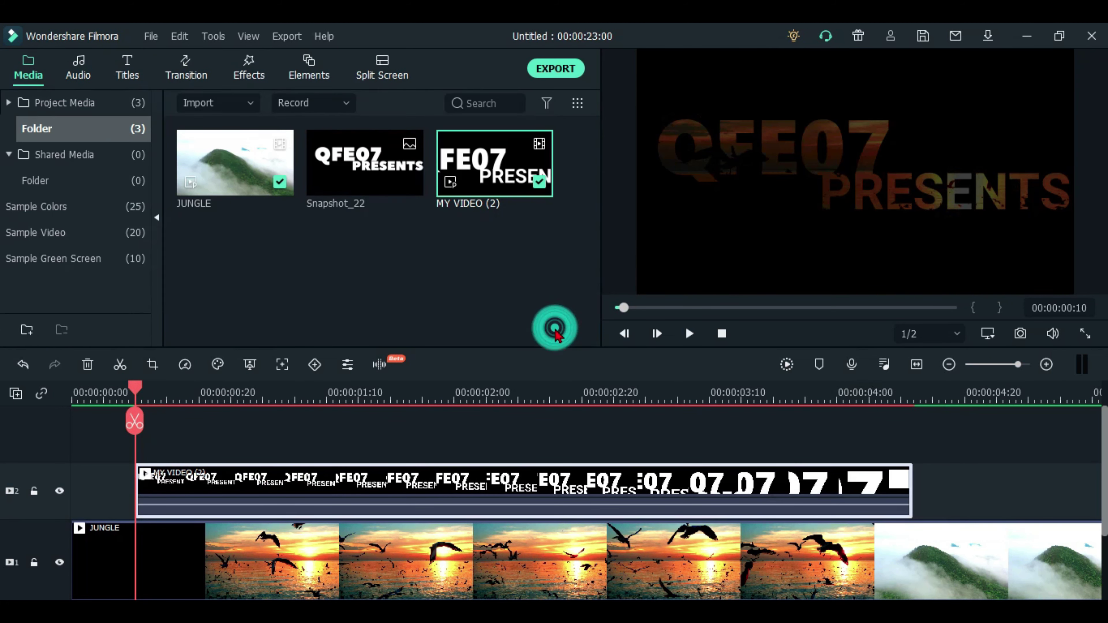
- Render the timeline preview and play the project from the beginning to check the blended intro title
{"action": "left_click", "coordinate": [786, 365]}
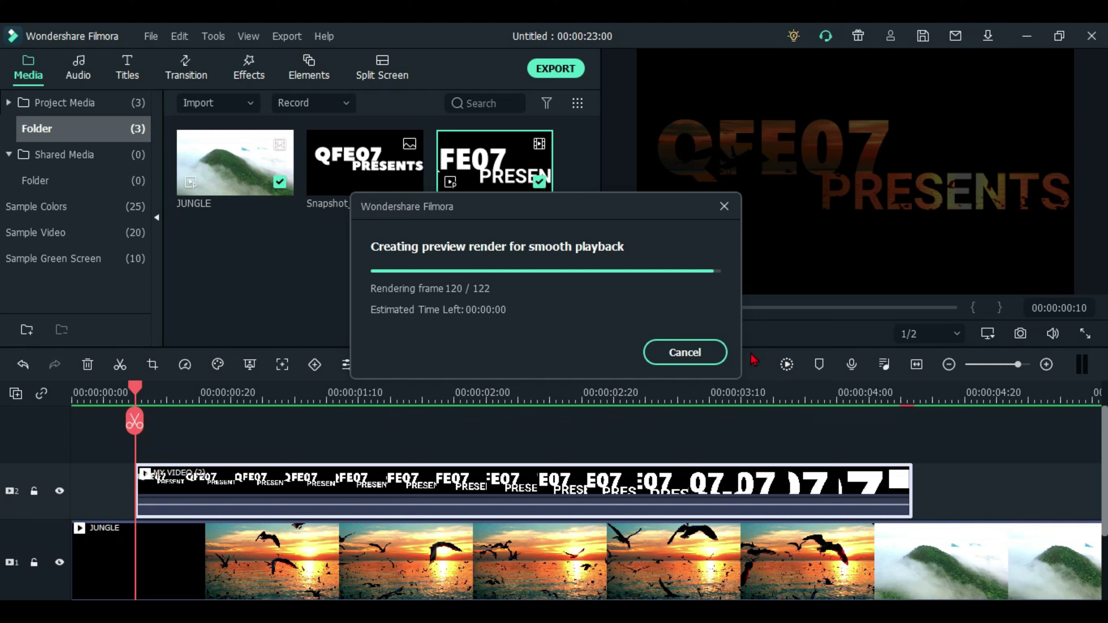
{"action": "left_click", "coordinate": [722, 333]}
{"action": "left_click", "coordinate": [693, 334]}
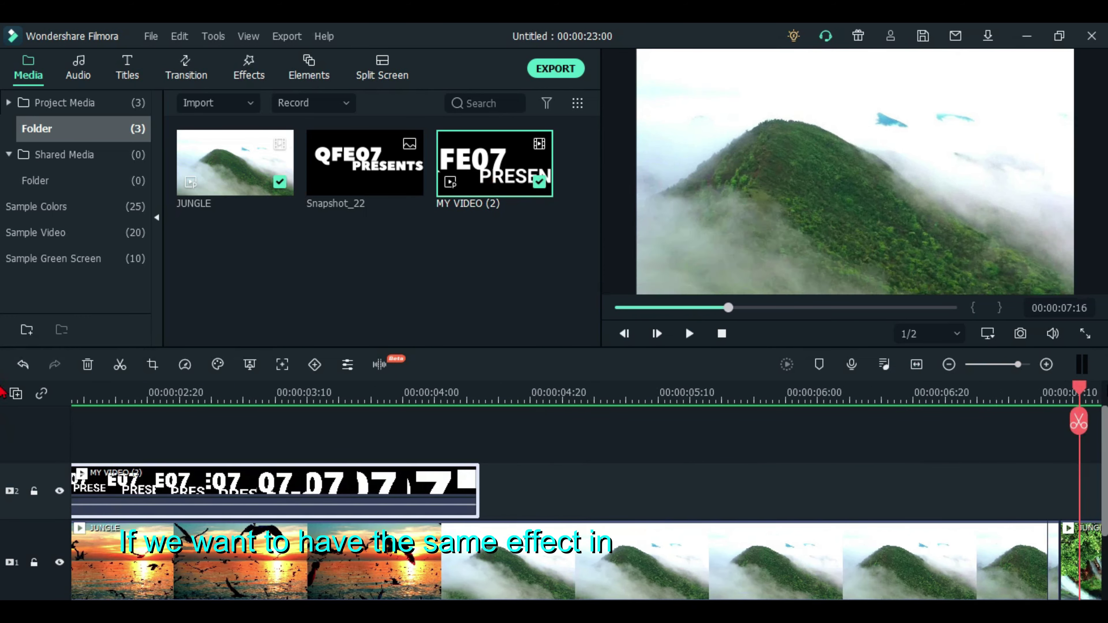
- Place a second MY VIDEO (2) clip on video track 2 over the closing sunset footage, ending flush with JUNGLE
{"action": "left_click", "coordinate": [918, 308]}
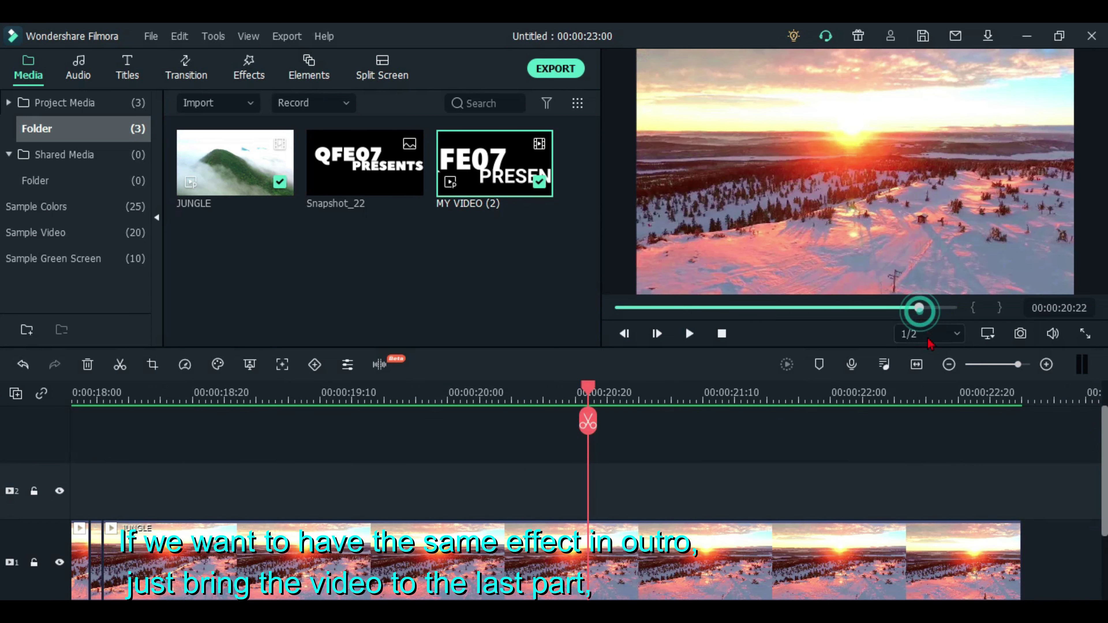
{"action": "left_click_drag", "start_coordinate": [587, 390], "coordinate": [628, 387]}
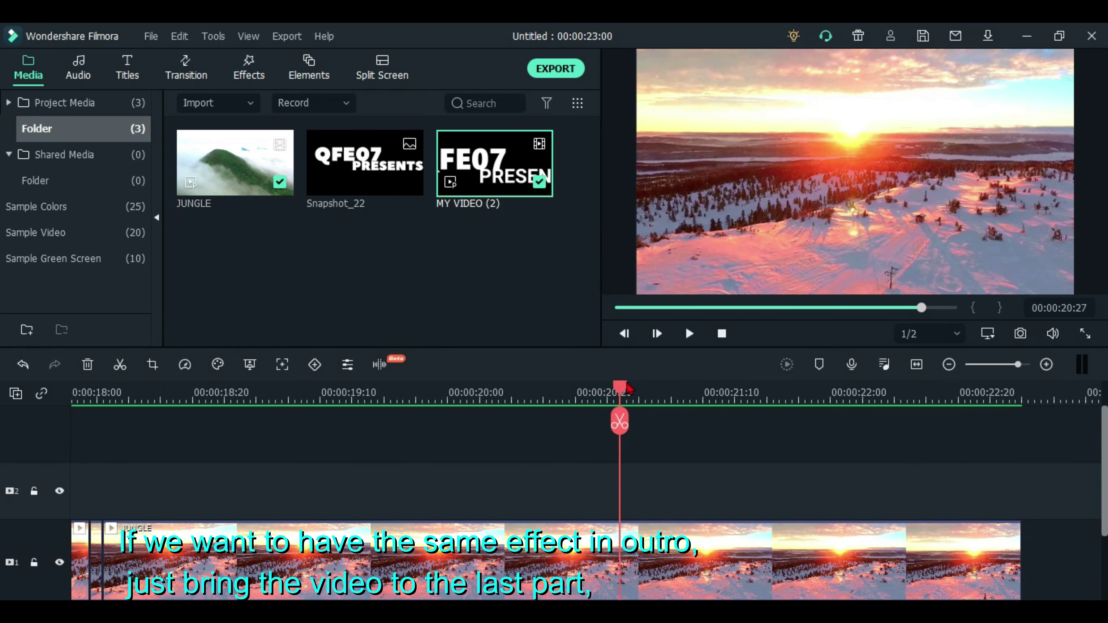
{"action": "left_click_drag", "start_coordinate": [479, 205], "coordinate": [255, 481]}
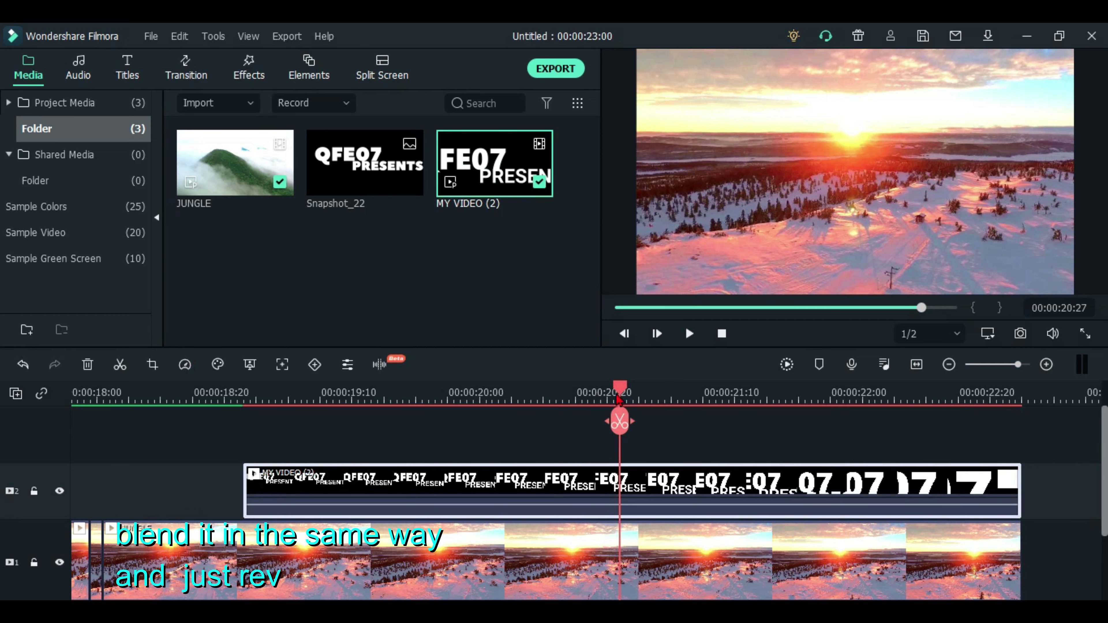
- Set the outro MY VIDEO (2) clip's blending mode to Multiply and reverse its playback
{"action": "double_click", "coordinate": [606, 476]}
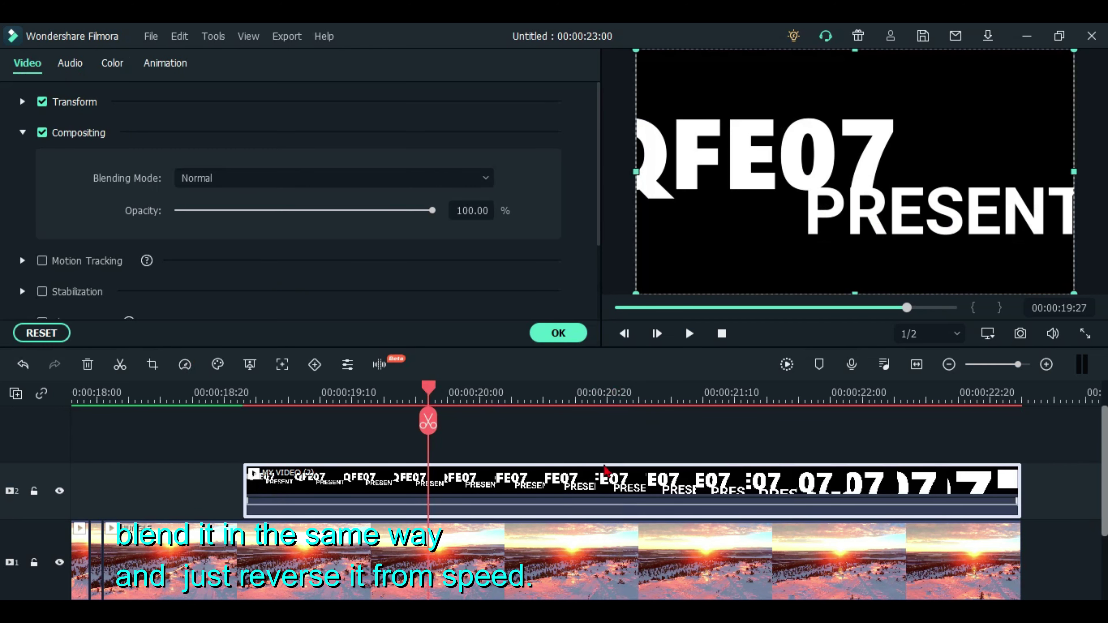
{"action": "left_click", "coordinate": [478, 184]}
{"action": "left_click", "coordinate": [281, 265]}
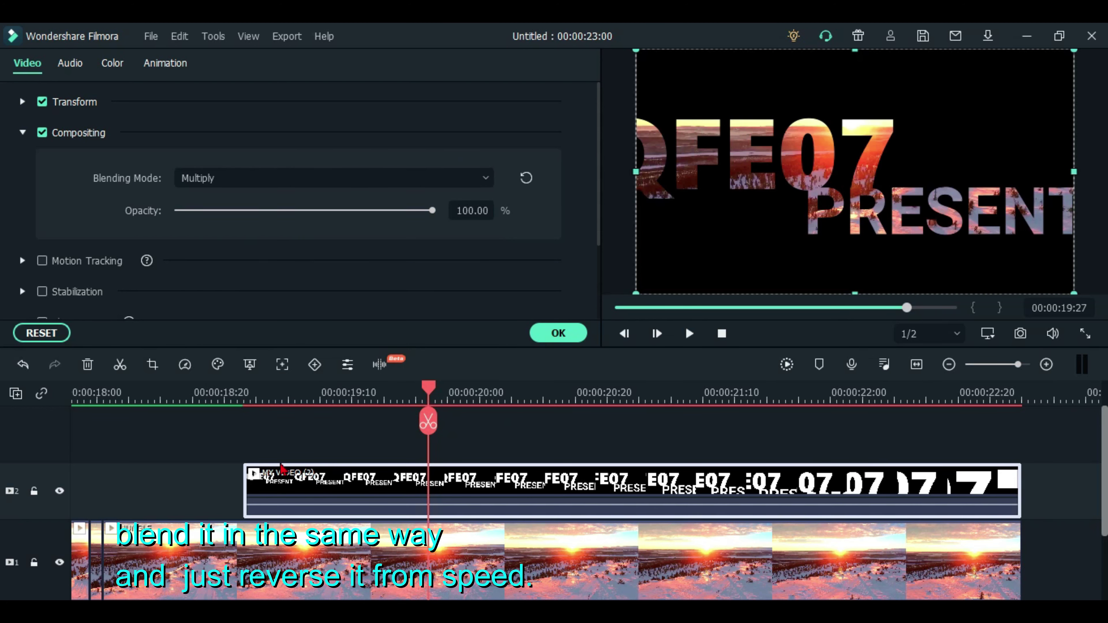
{"action": "left_click", "coordinate": [184, 365]}
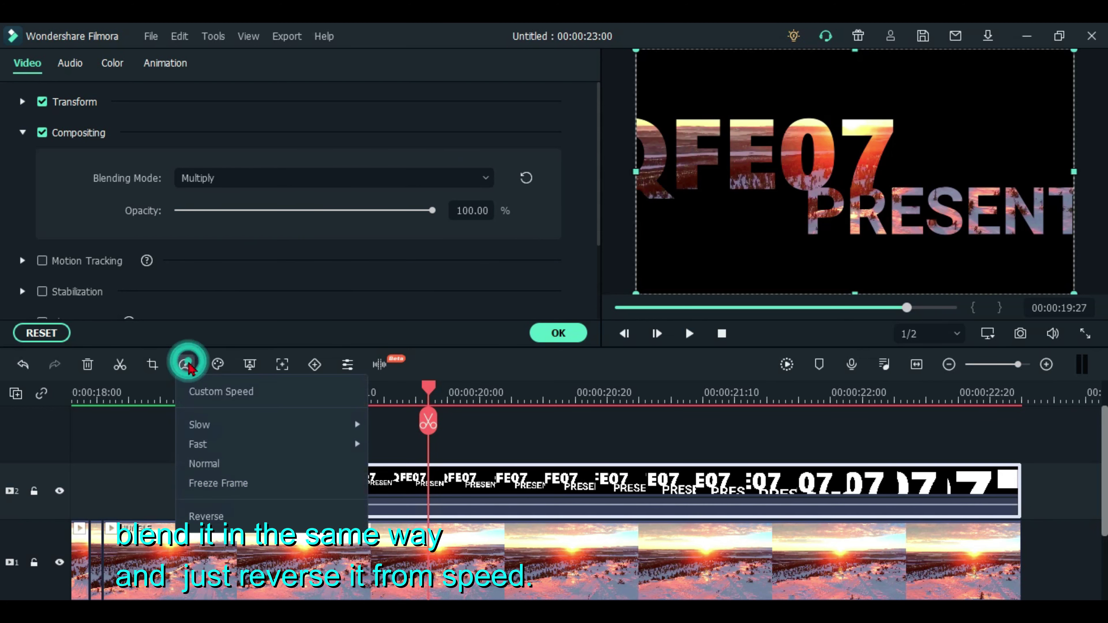
{"action": "left_click", "coordinate": [277, 522]}
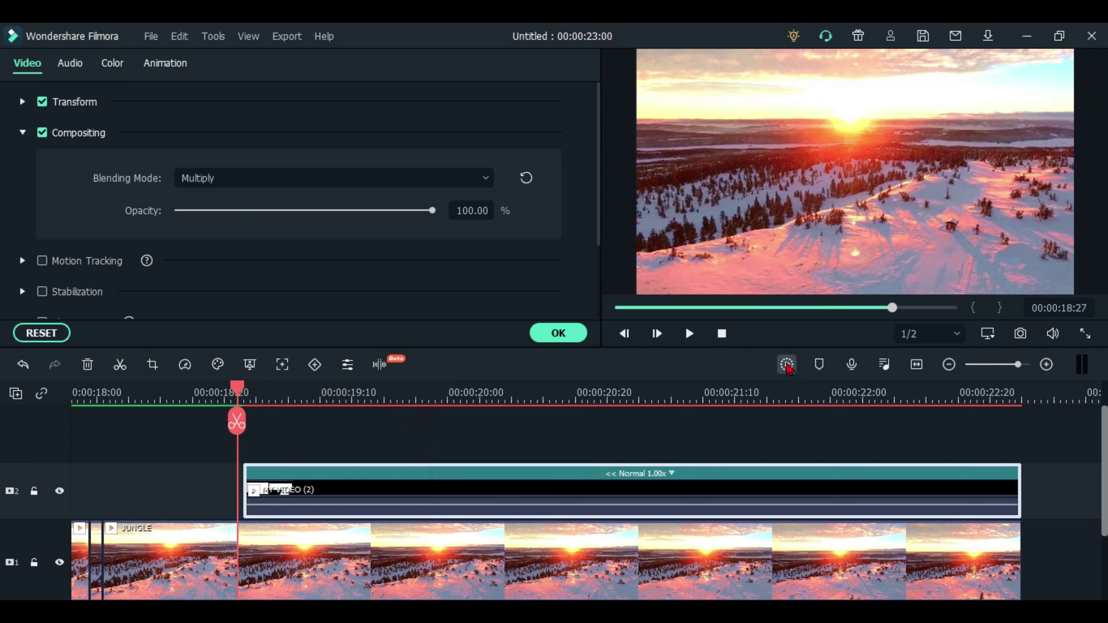
- Render the timeline preview and play back the ending from 00:00:18:27 to check the reversed outro title
{"action": "left_click", "coordinate": [787, 365]}
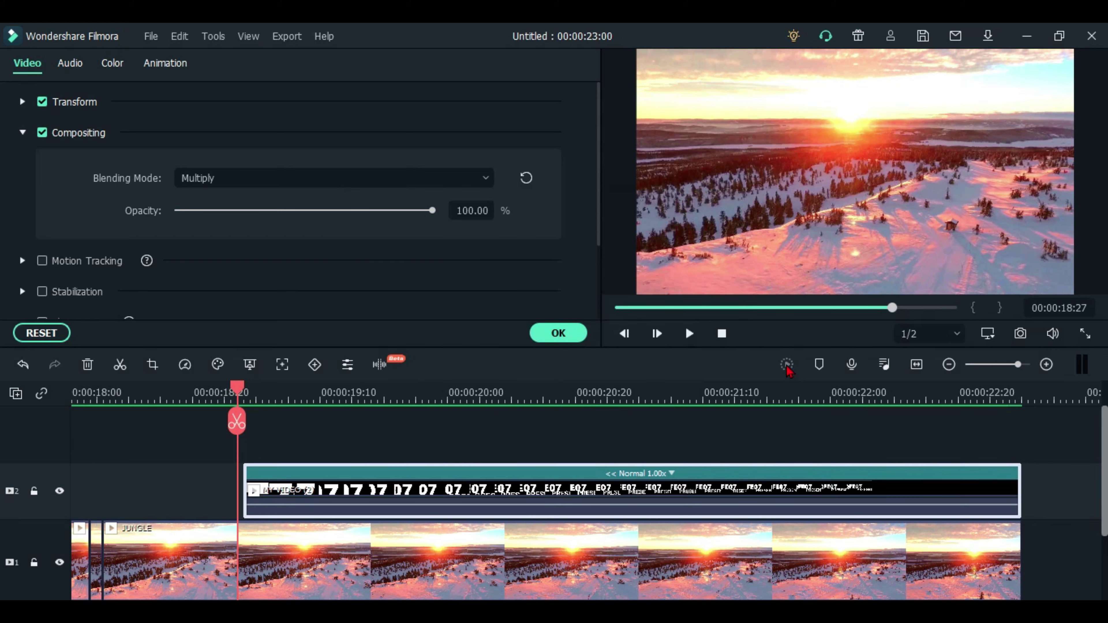
{"action": "left_click", "coordinate": [689, 334]}
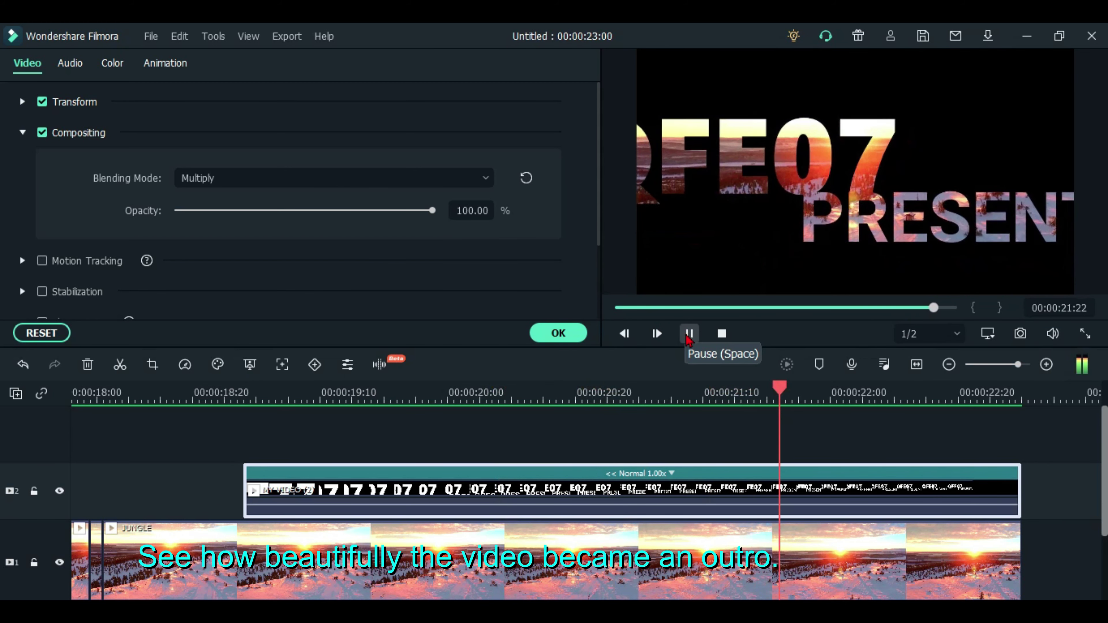
{"action": "left_click", "coordinate": [689, 334]}
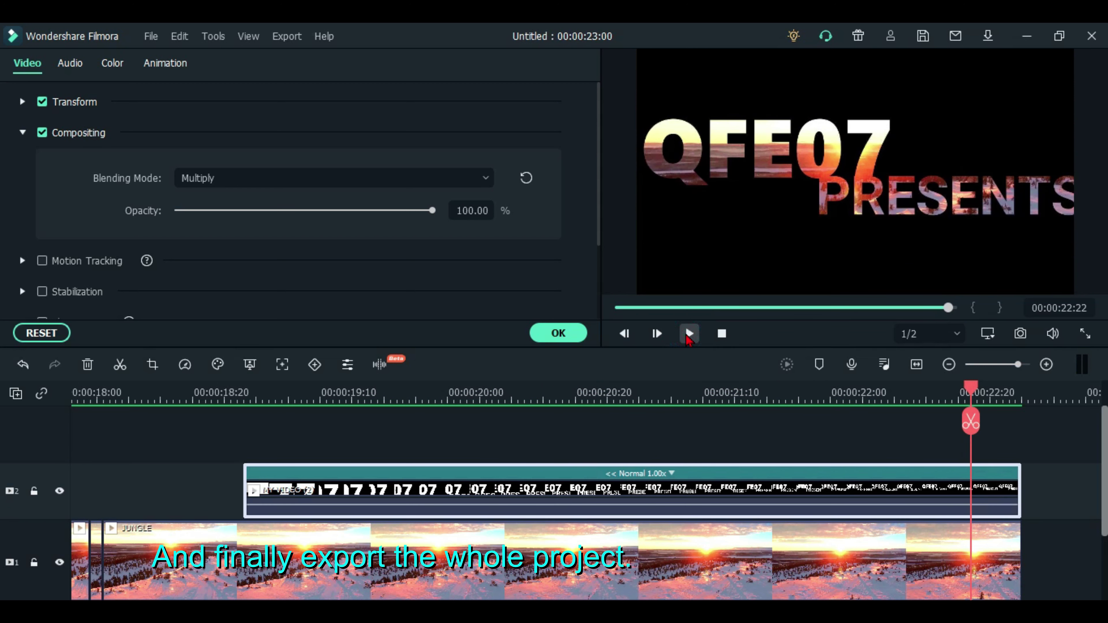